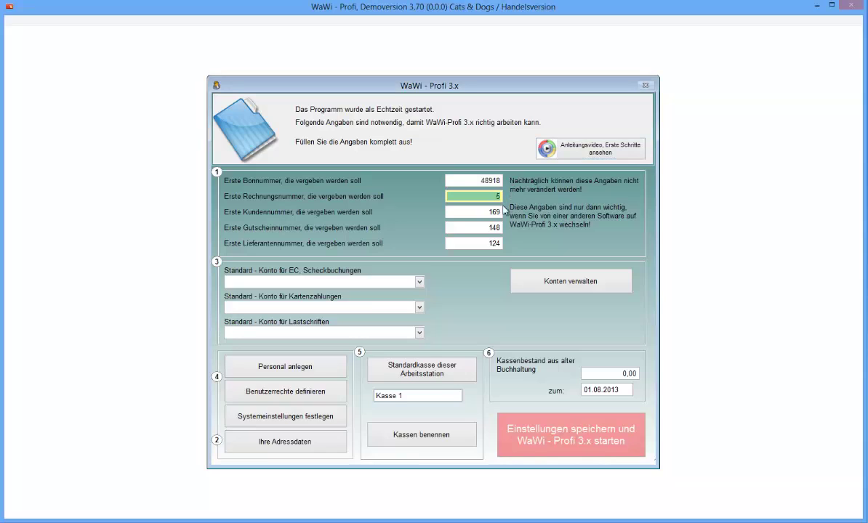
# Step: Set the first receipt number (Bonnummer) to 1
pyautogui.click(469, 212)
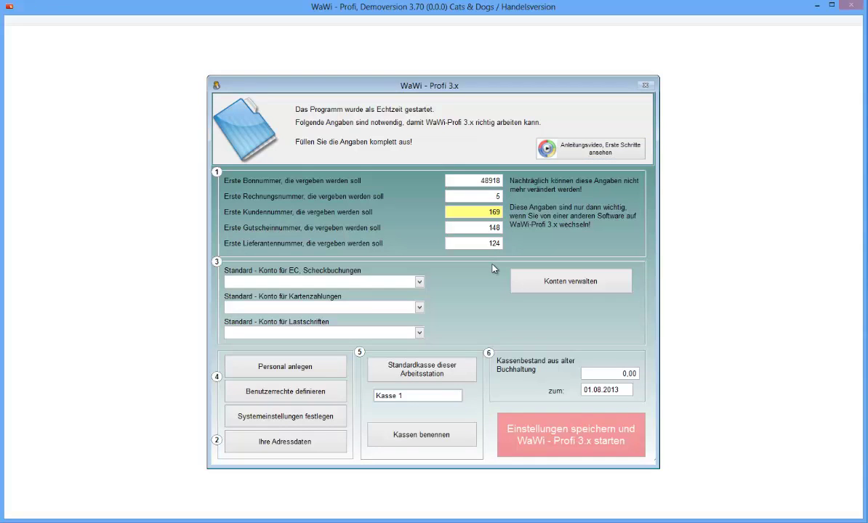
pyautogui.click(473, 180)
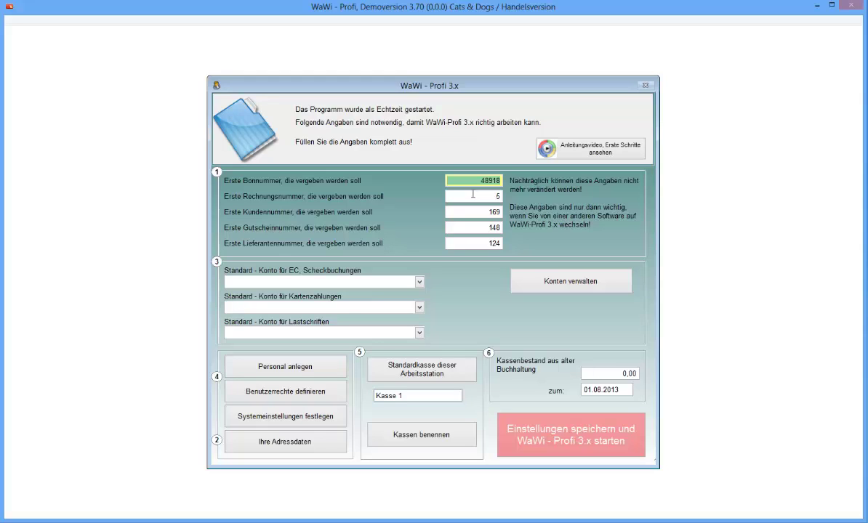
pyautogui.write('501')
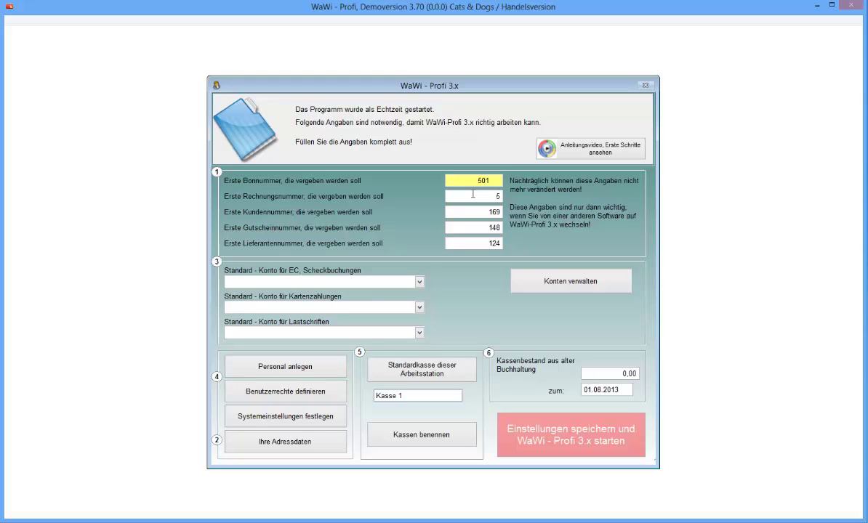
pyautogui.press('Tab')
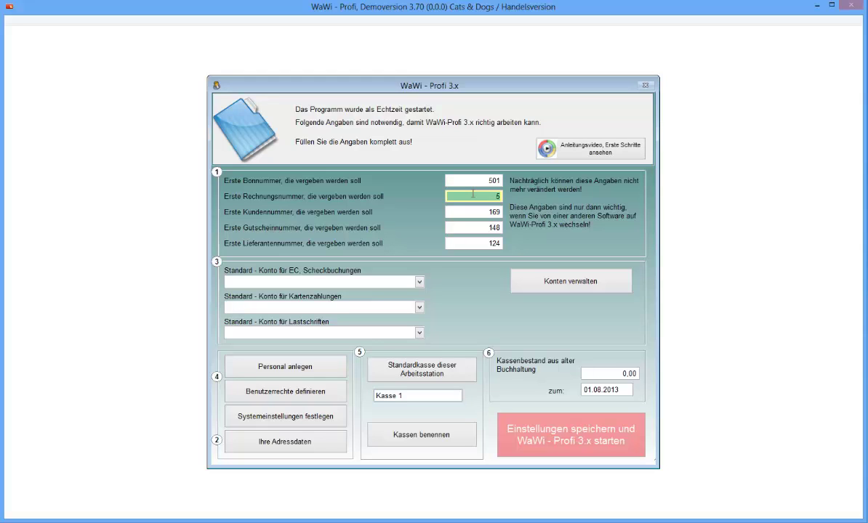
pyautogui.hotkey('shift', 'Tab')
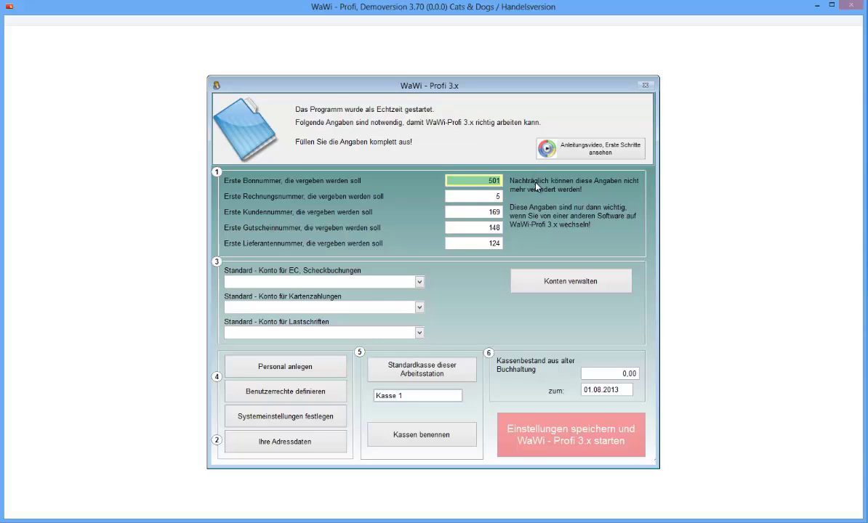
pyautogui.write('1')
pyautogui.press('Tab')
# Step: Set the first invoice, customer, voucher and supplier numbers to 1
pyautogui.write('1')
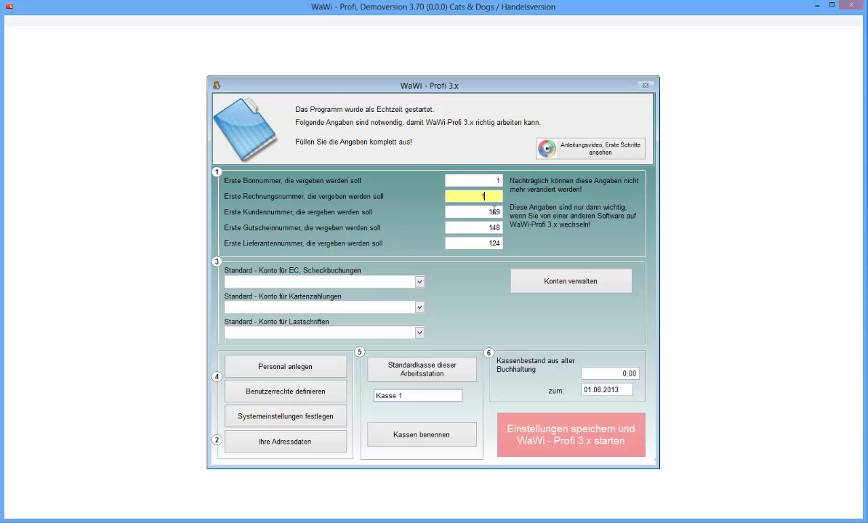
pyautogui.press('Tab')
pyautogui.write('1')
pyautogui.press('Tab')
pyautogui.write('1')
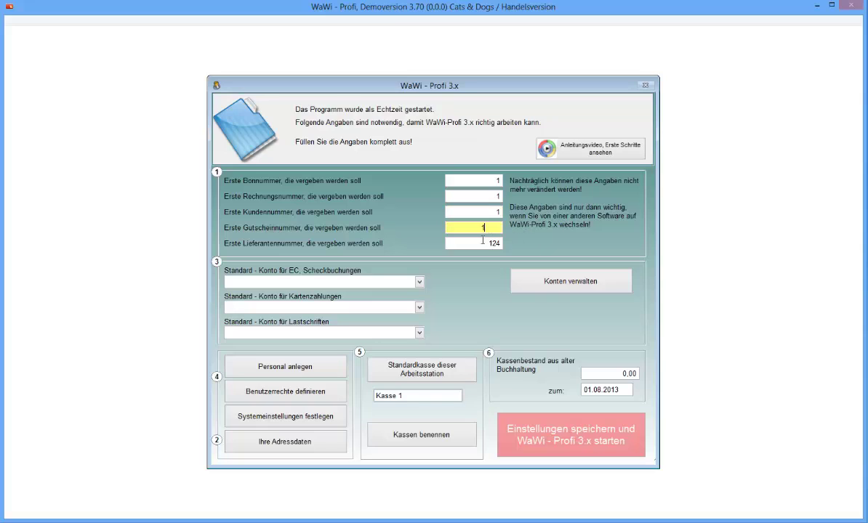
pyautogui.press('Tab')
pyautogui.write('1')
pyautogui.hotkey('shift', 'Tab')
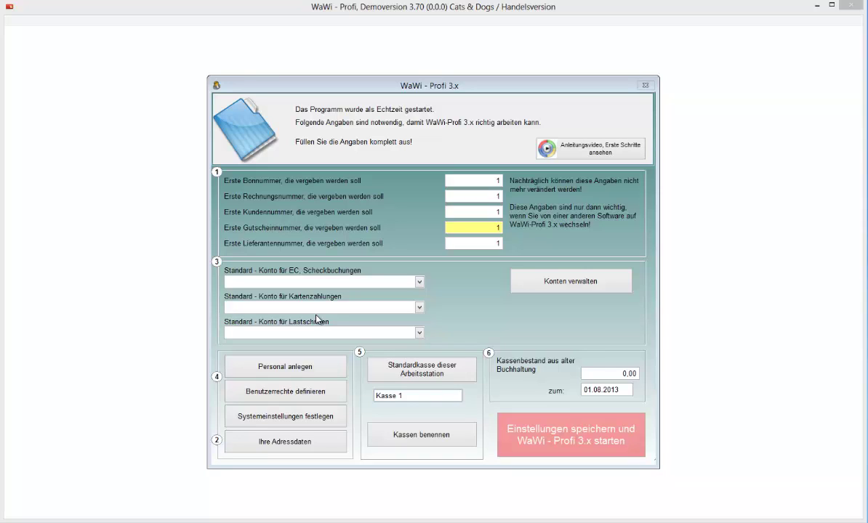
# Step: In Konten verwalten, add a new Girokonto named 'Geschäftskonto' with owner 'ich'
pyautogui.click(526, 277)
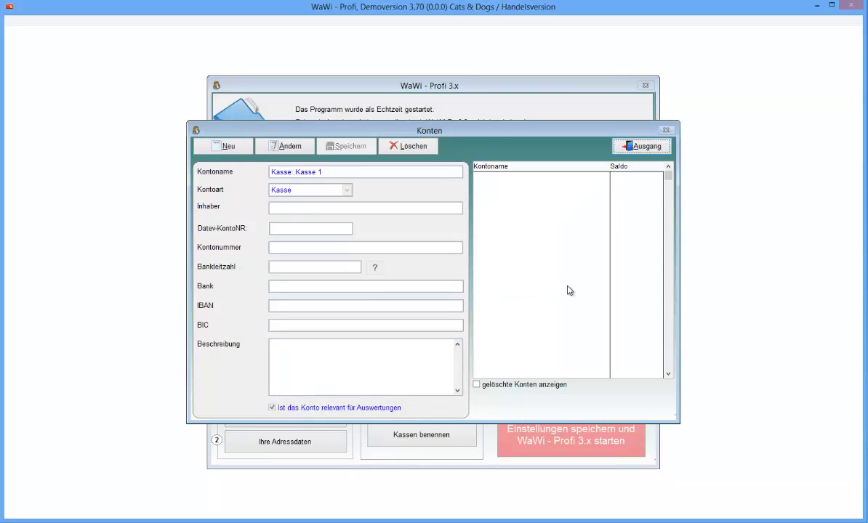
pyautogui.click(227, 146)
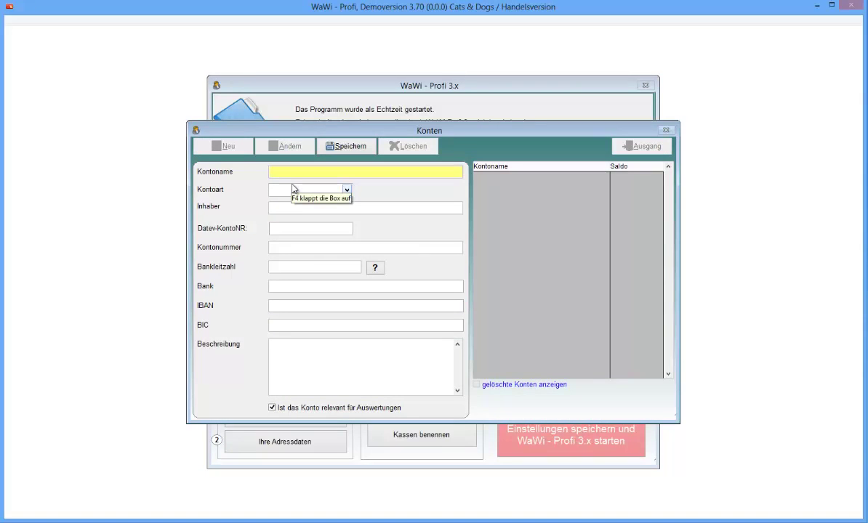
pyautogui.write('G')
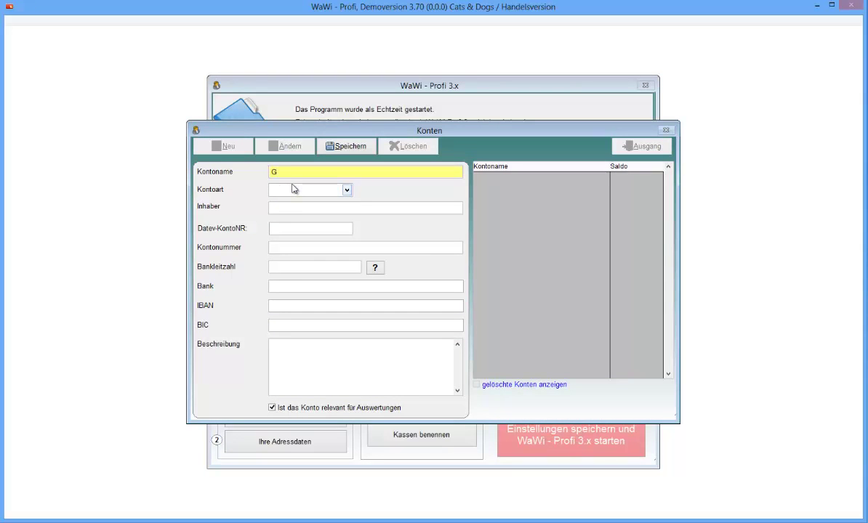
pyautogui.write('eschäftskonto')
pyautogui.click(293, 189)
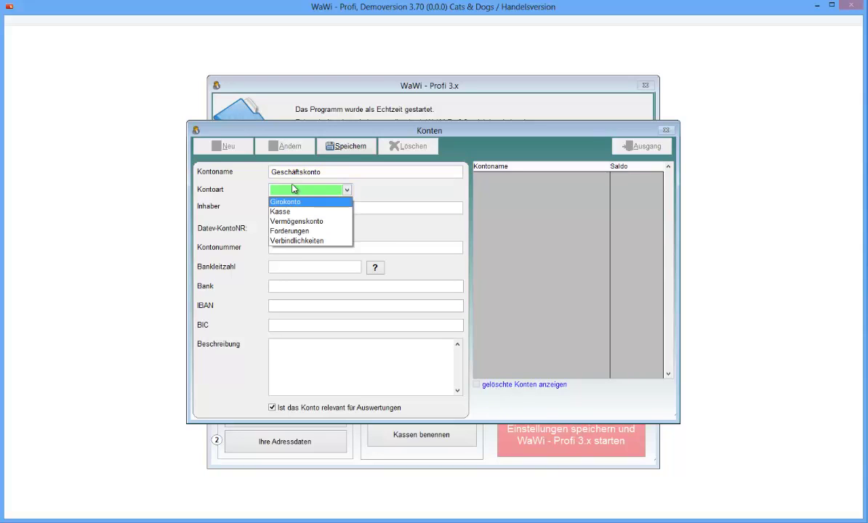
pyautogui.click(294, 189)
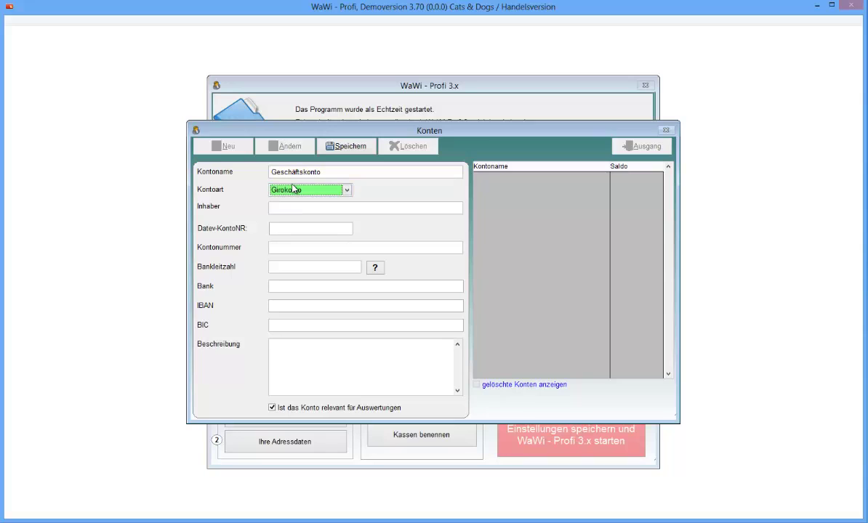
pyautogui.click(288, 210)
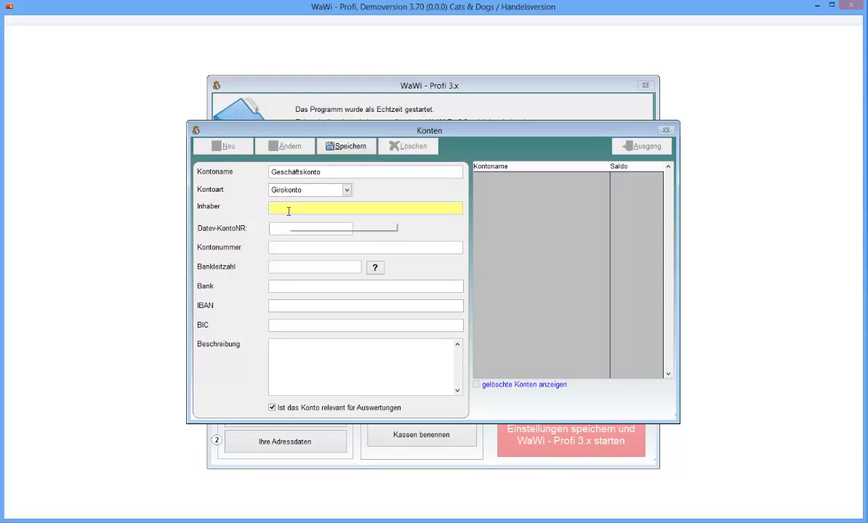
pyautogui.write('ich')
pyautogui.press('Tab')
pyautogui.press('Tab')
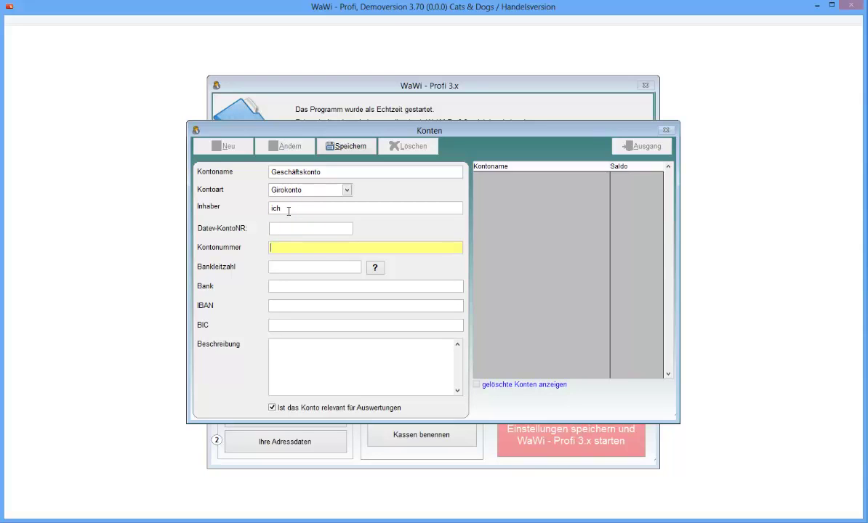
pyautogui.hotkey('shift', 'Tab')
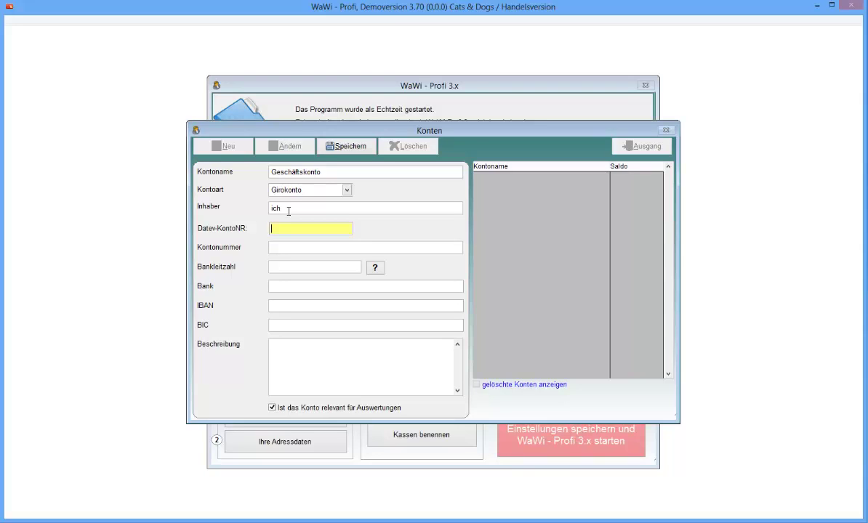
pyautogui.press('Tab')
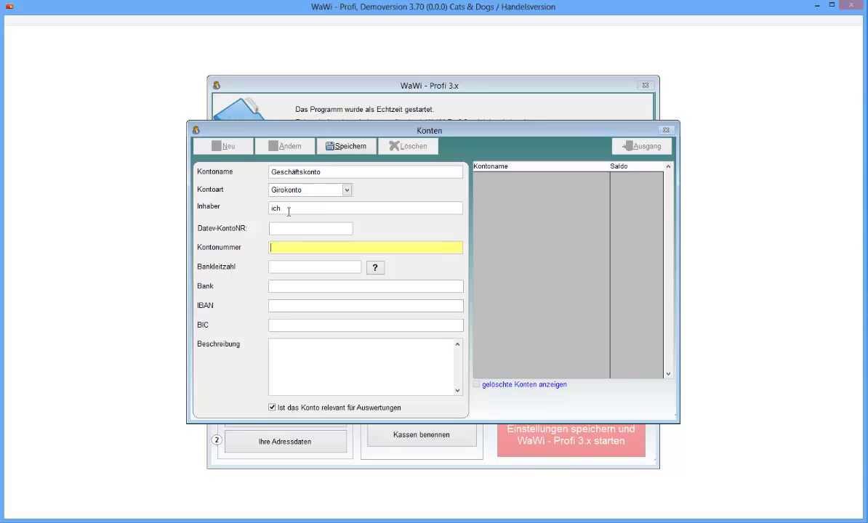
# Step: Enter the account number and bank code 75250000, checking it in the bank directory
pyautogui.write('123456')
pyautogui.press('Tab')
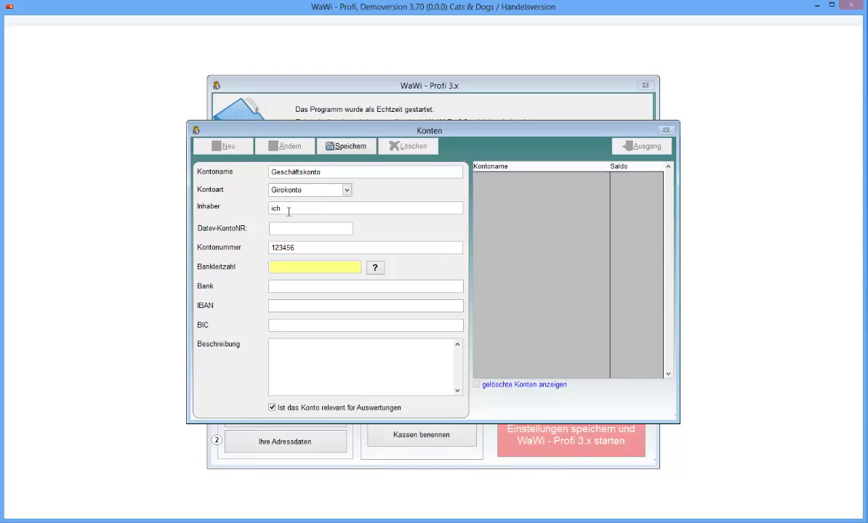
pyautogui.write('75250000')
pyautogui.press('Tab')
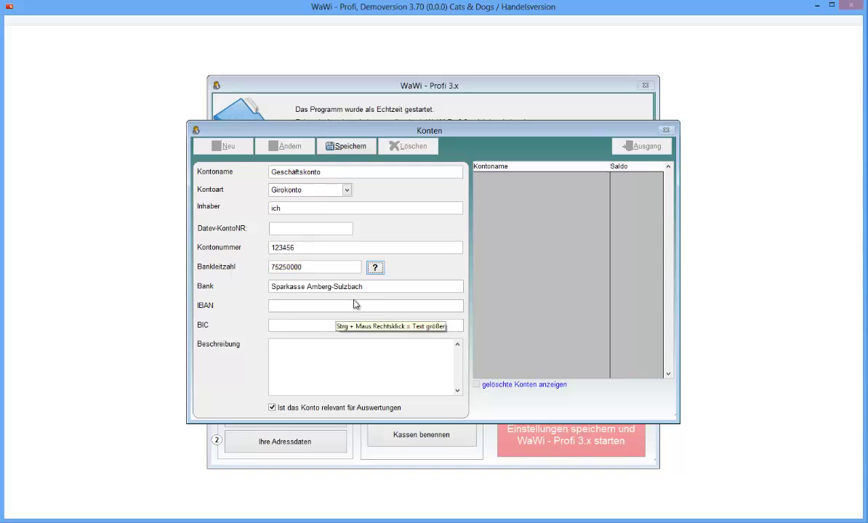
pyautogui.moveTo(367, 287); pyautogui.dragTo(302, 286)
pyautogui.click(376, 270)
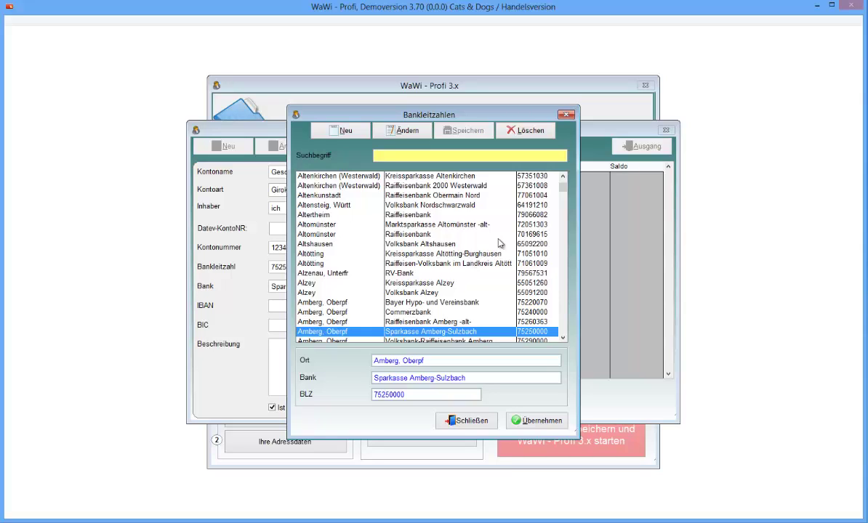
pyautogui.click(452, 415)
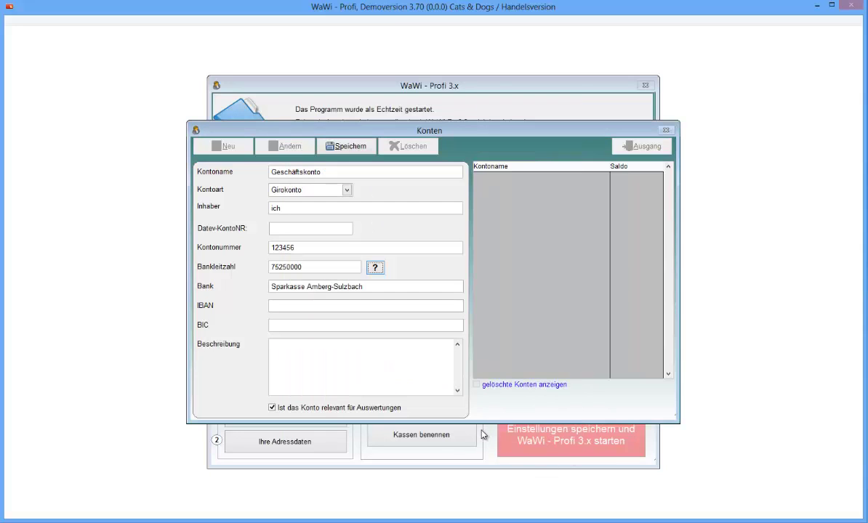
# Step: Step through the IBAN, BIC and description fields and view the accounts help topic
pyautogui.click(311, 305)
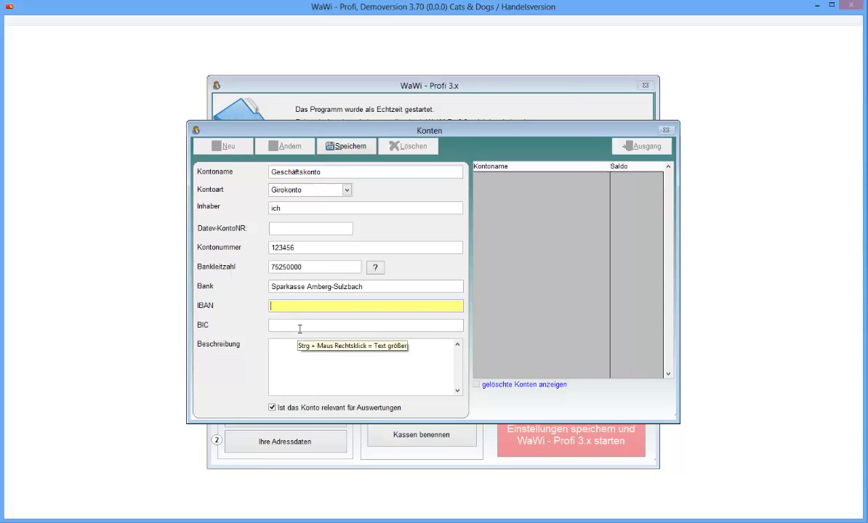
pyautogui.click(299, 329)
pyautogui.click(316, 361)
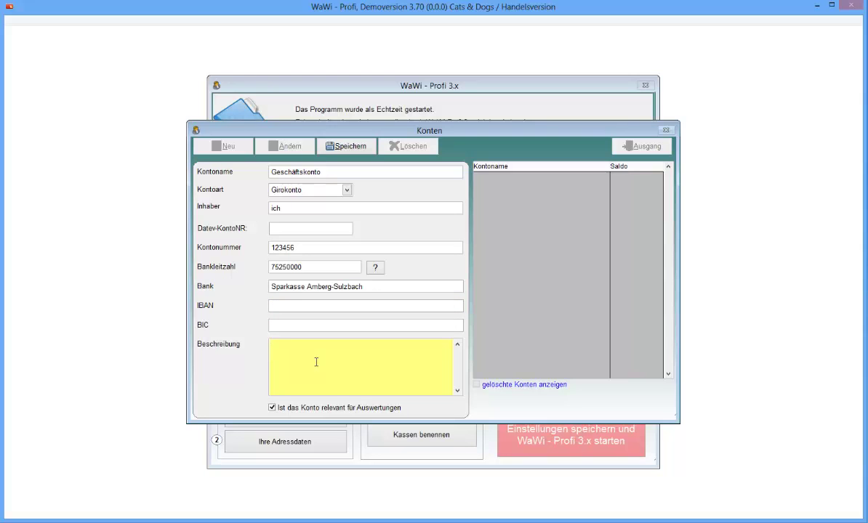
pyautogui.press('F1')
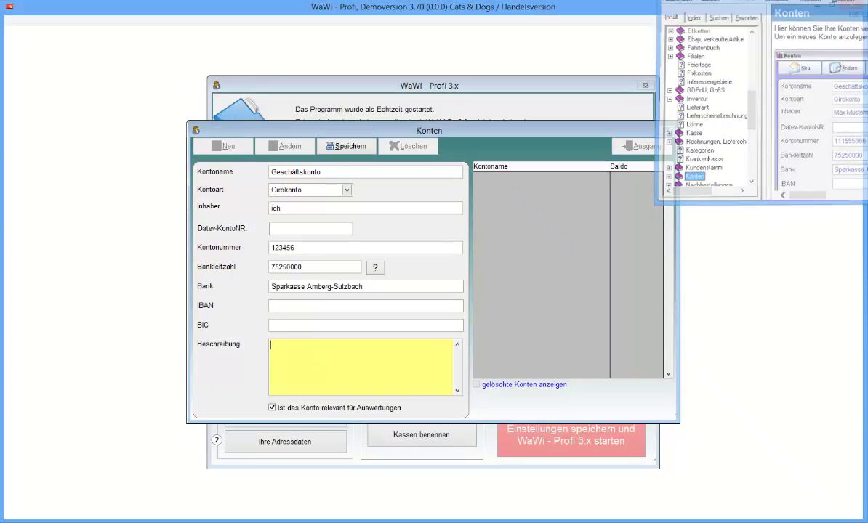
pyautogui.click(561, 267)
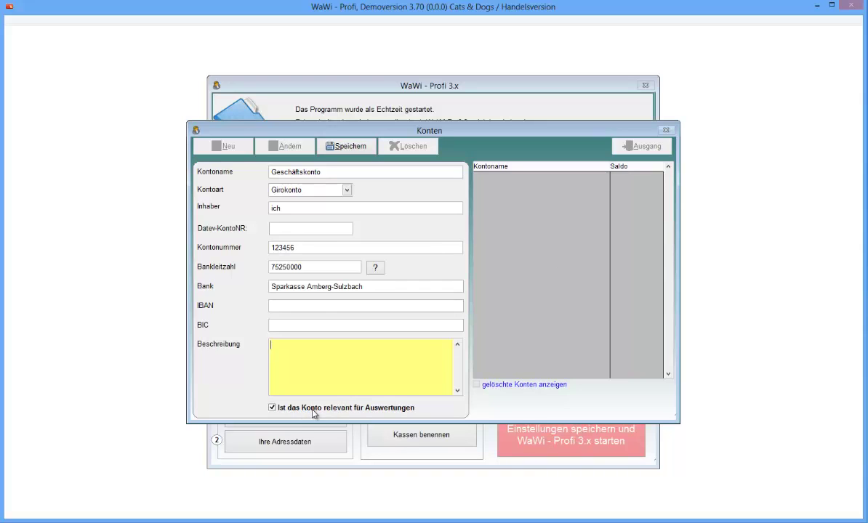
# Step: Save Geschäftskonto with opening balance 0,00 dated 01.08.2013 and close the accounts window
pyautogui.click(343, 146)
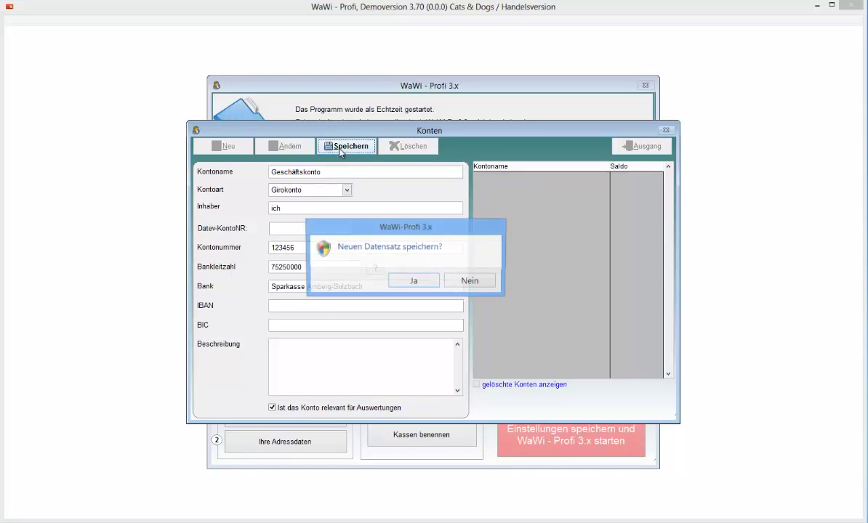
pyautogui.click(411, 280)
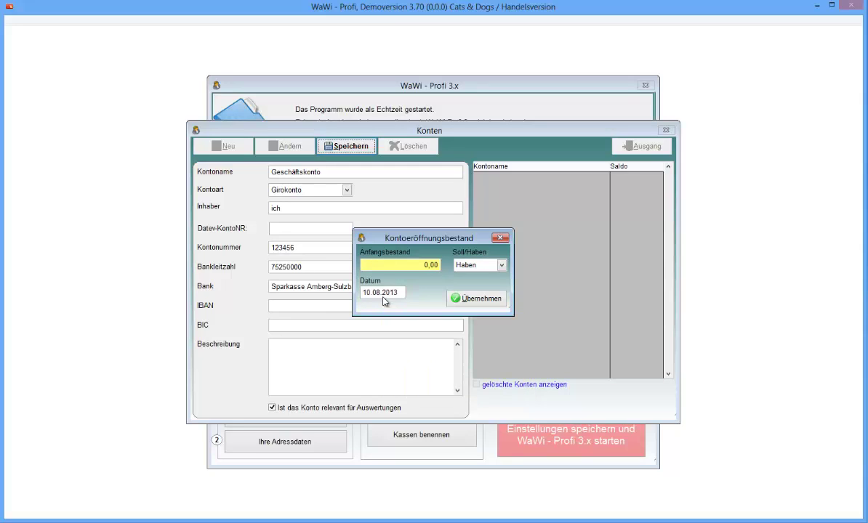
pyautogui.click(383, 296)
pyautogui.write('01')
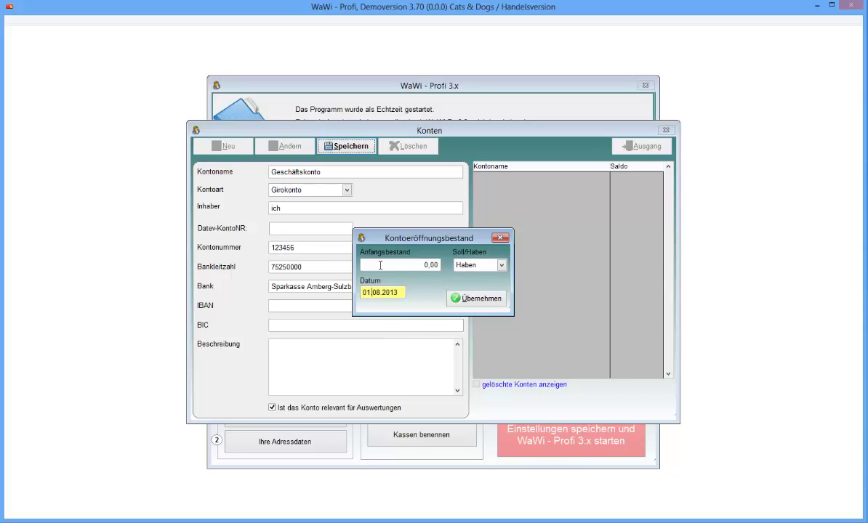
pyautogui.press('Tab')
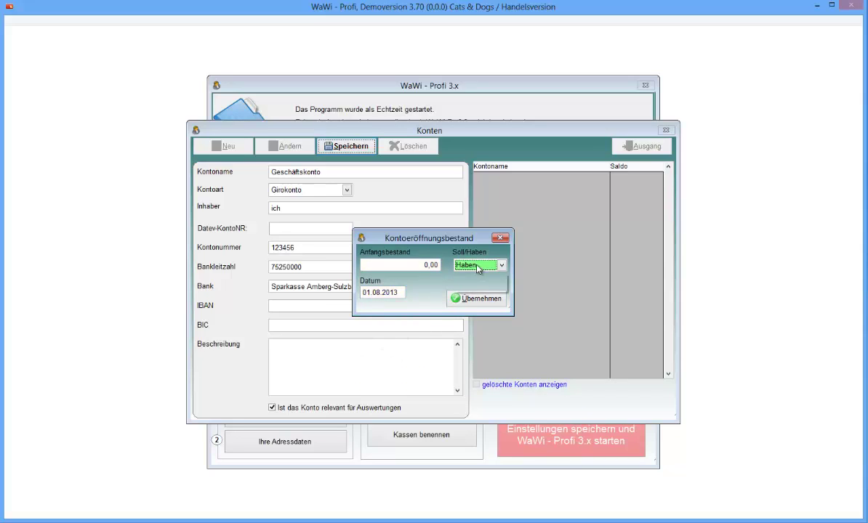
pyautogui.click(478, 301)
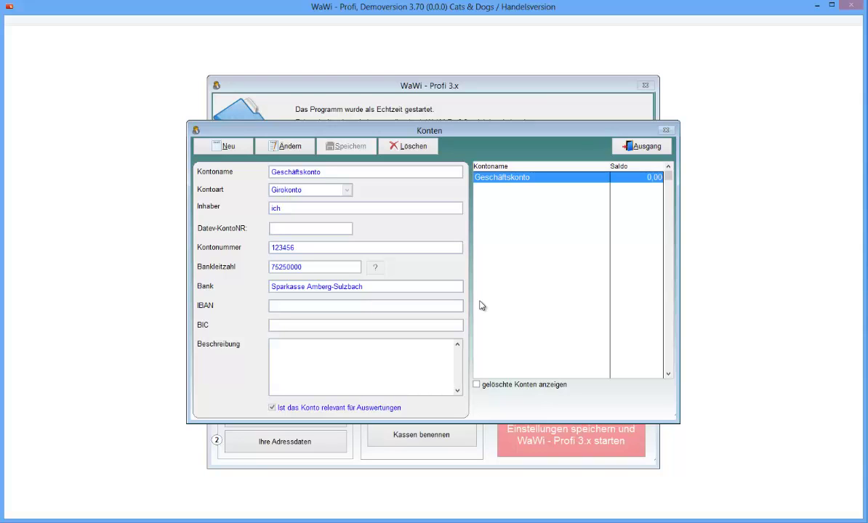
pyautogui.click(646, 149)
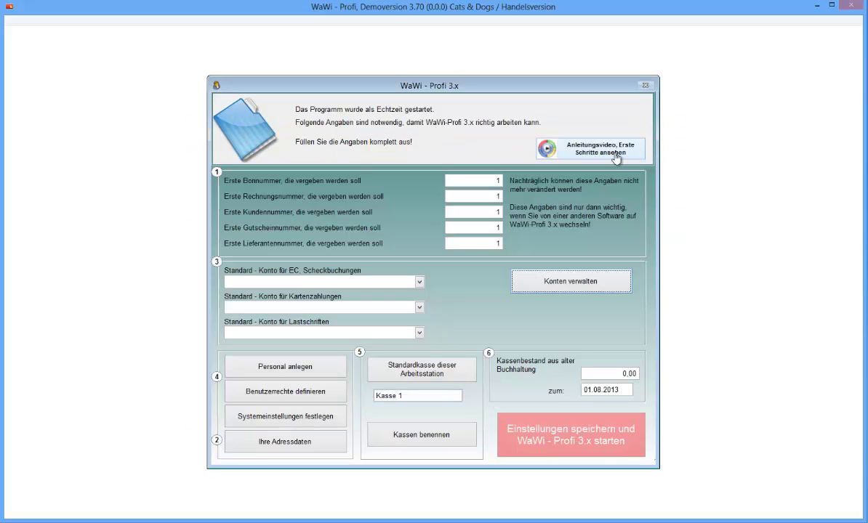
# Step: Choose Geschäftskonto as default for EC/cheque bookings, card payments and direct debits
pyautogui.click(399, 283)
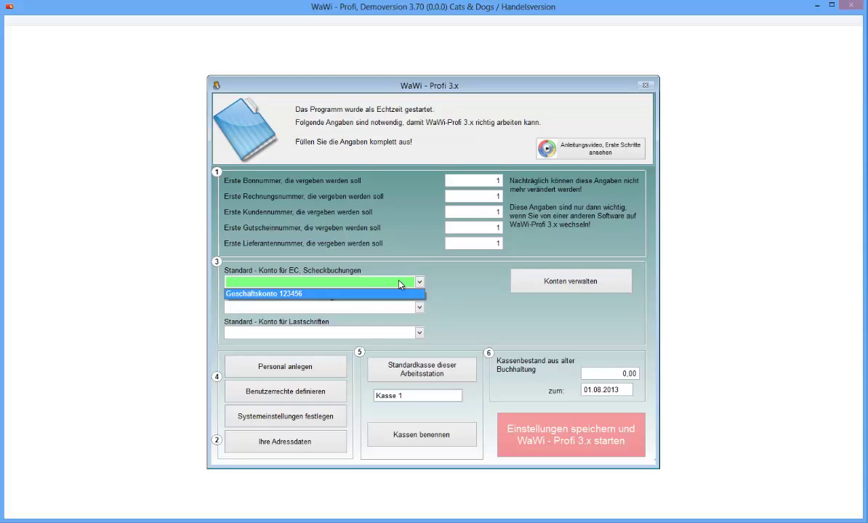
pyautogui.click(340, 295)
pyautogui.click(320, 307)
pyautogui.click(317, 320)
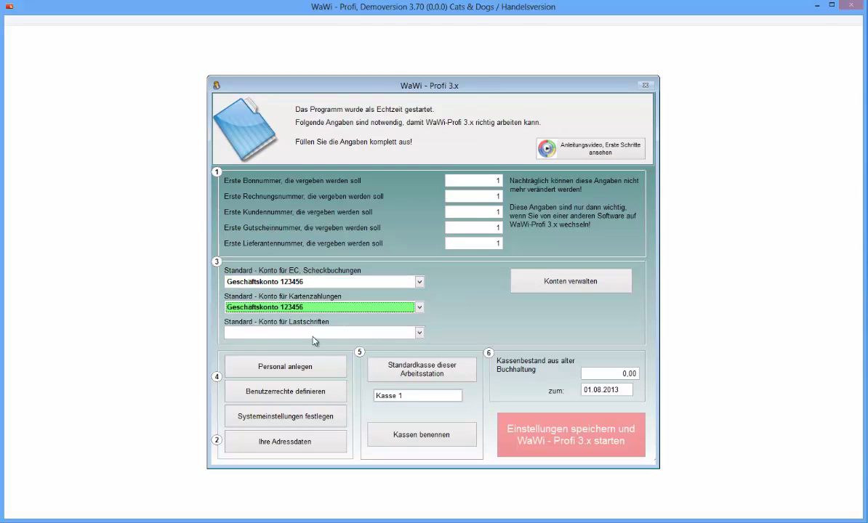
pyautogui.click(312, 332)
pyautogui.click(311, 343)
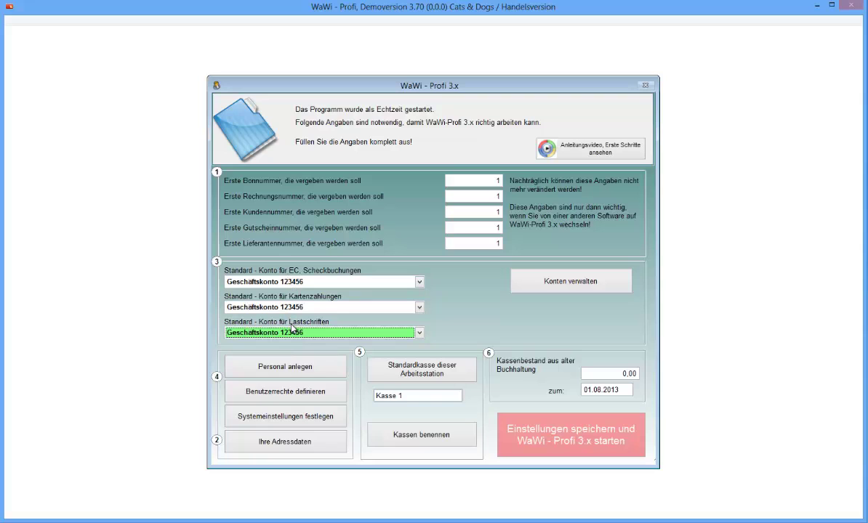
pyautogui.click(283, 369)
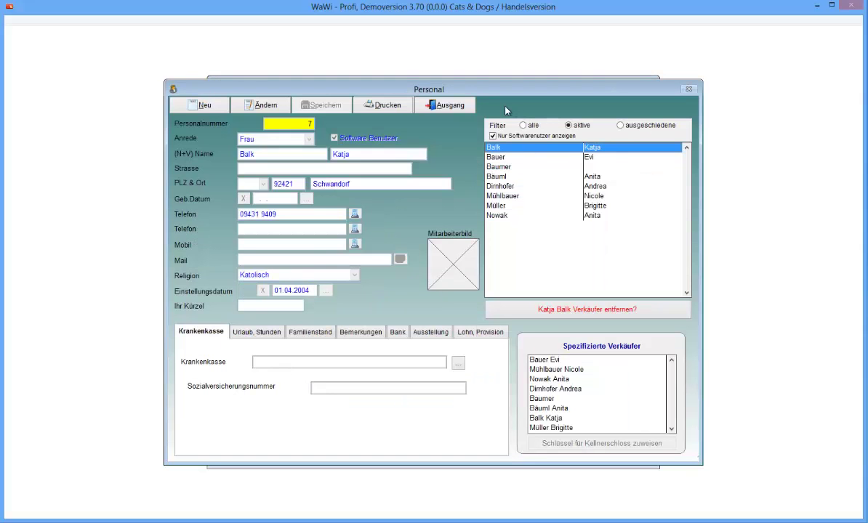
# Step: Show all staff and enter the new employee's surname and first name in record 7
pyautogui.click(522, 125)
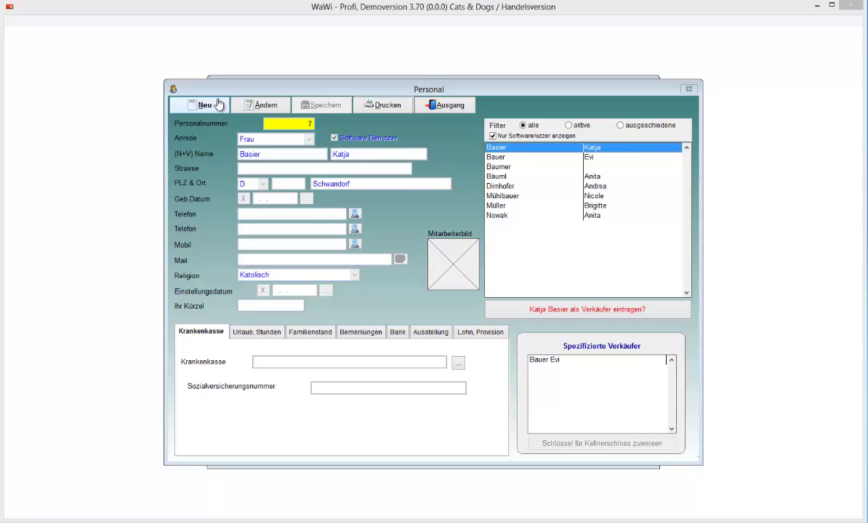
pyautogui.click(257, 106)
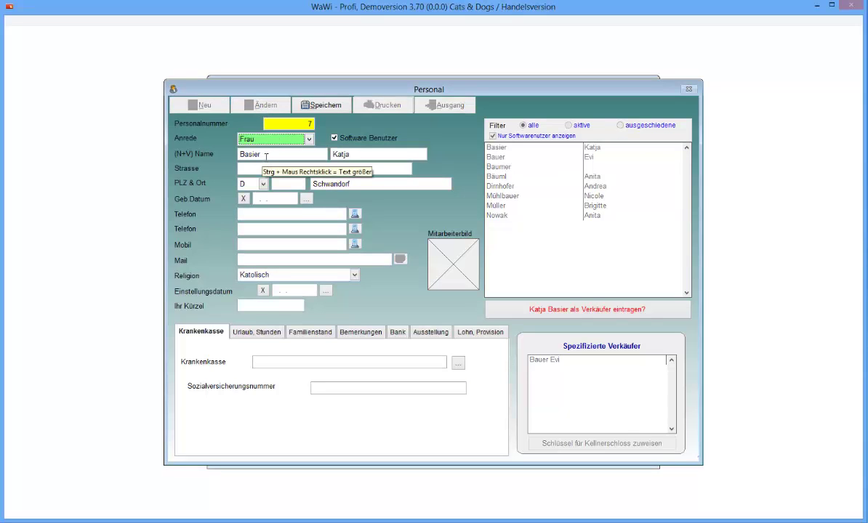
pyautogui.press('Tab')
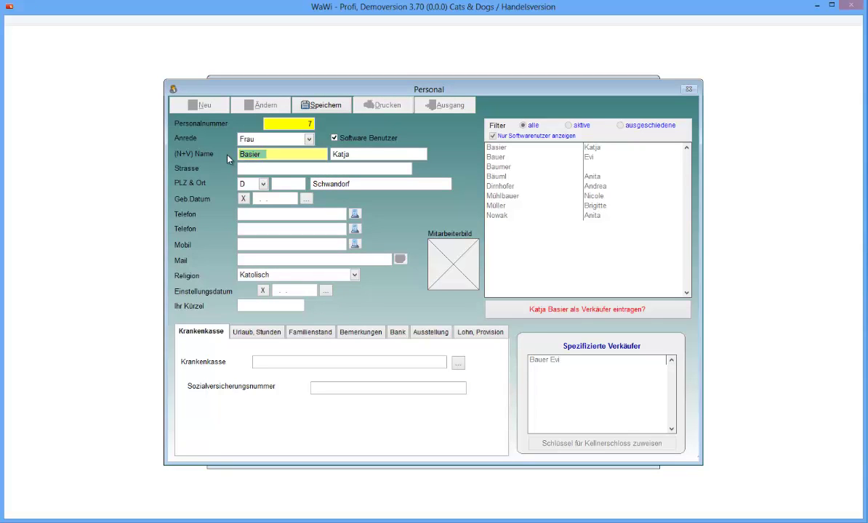
pyautogui.press('Tab')
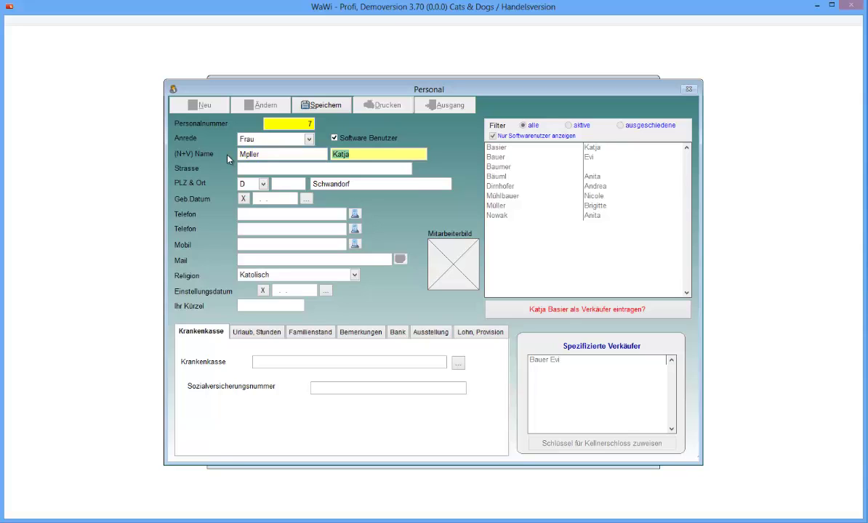
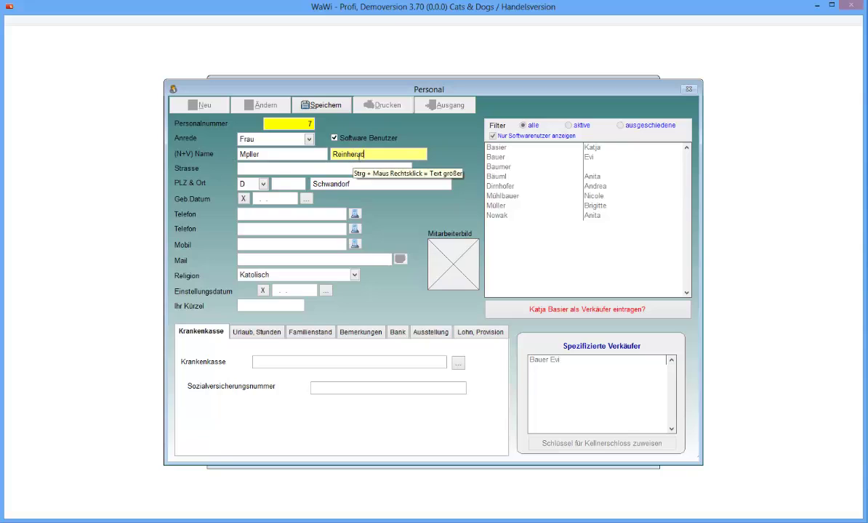
# Step: Correct the typos in the first name and surname, then save the staff record
pyautogui.press('Left')
pyautogui.press('Left')
pyautogui.press('Left')
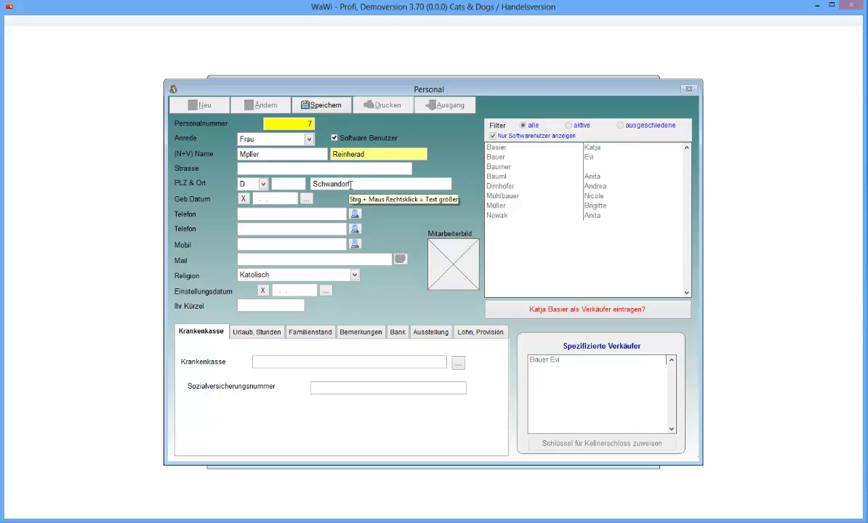
pyautogui.press('BackSpace')
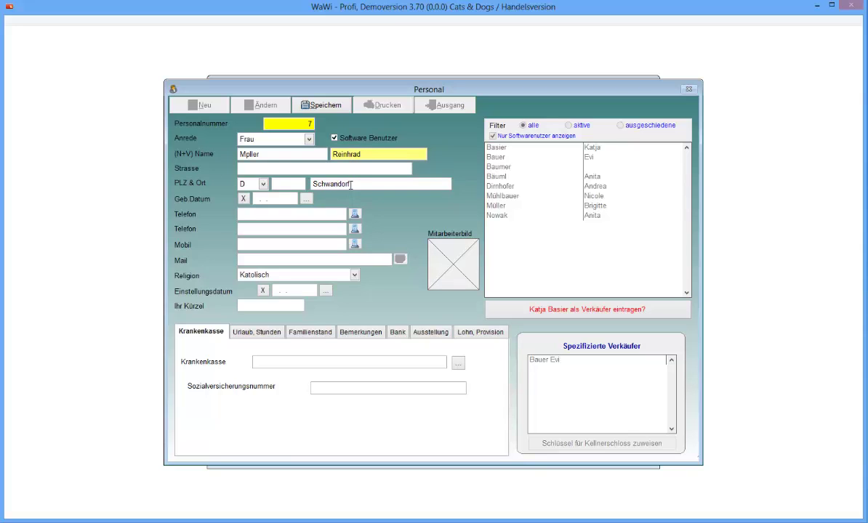
pyautogui.click(245, 155)
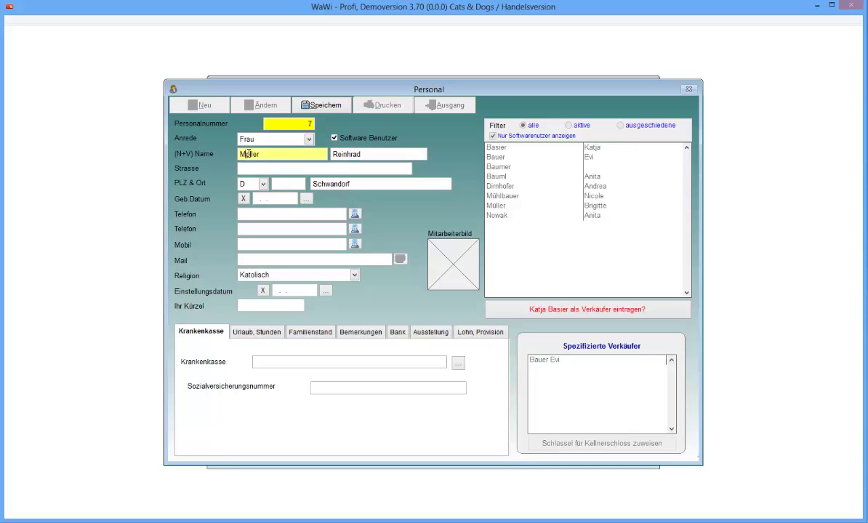
pyautogui.press('BackSpace')
pyautogui.write('ü')
pyautogui.click(282, 168)
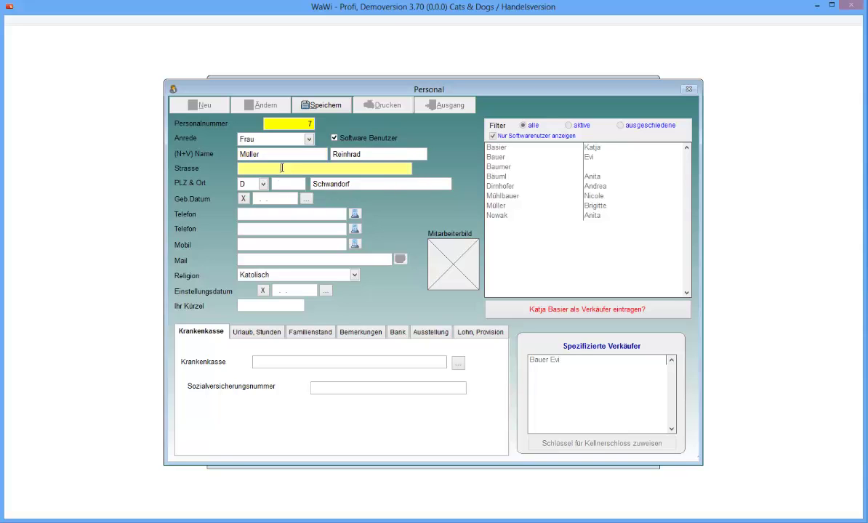
pyautogui.click(316, 106)
pyautogui.click(441, 287)
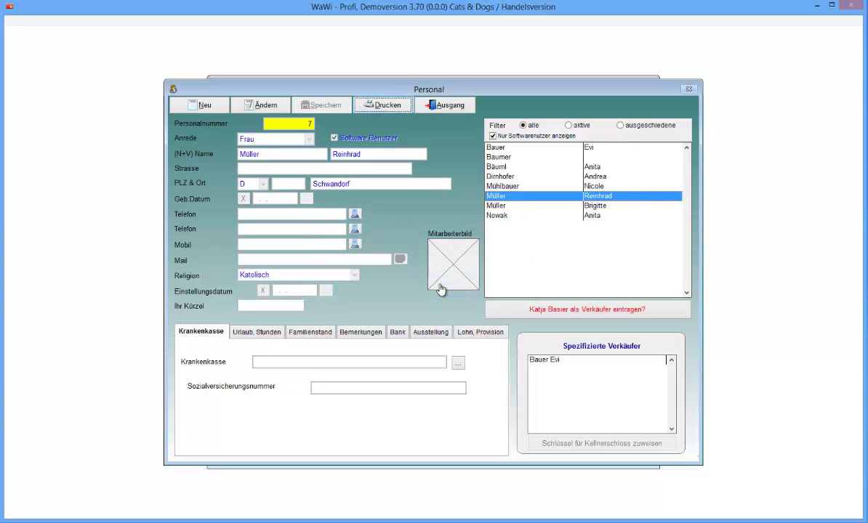
# Step: Register the employee as a specified salesperson and close staff management
pyautogui.click(578, 200)
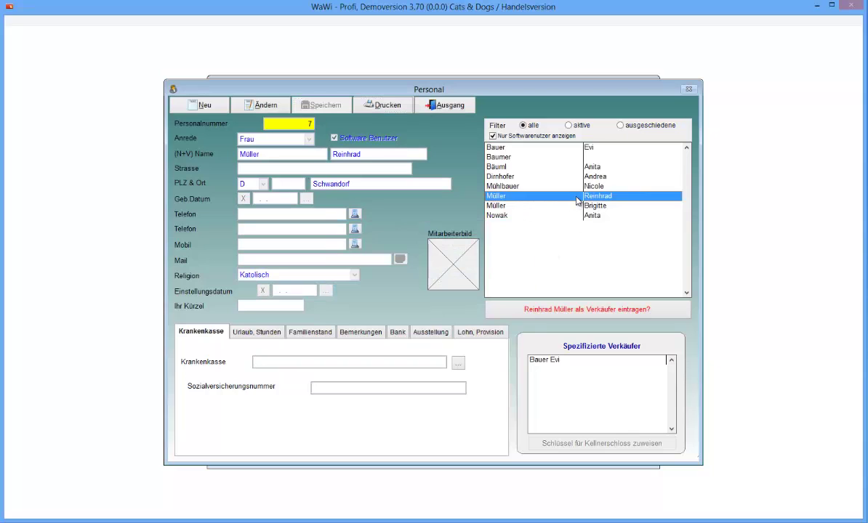
pyautogui.click(557, 360)
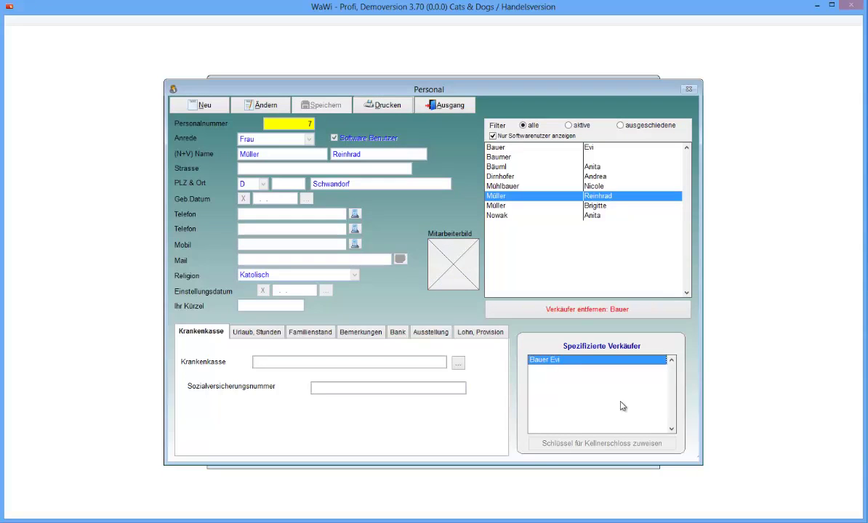
pyautogui.click(563, 200)
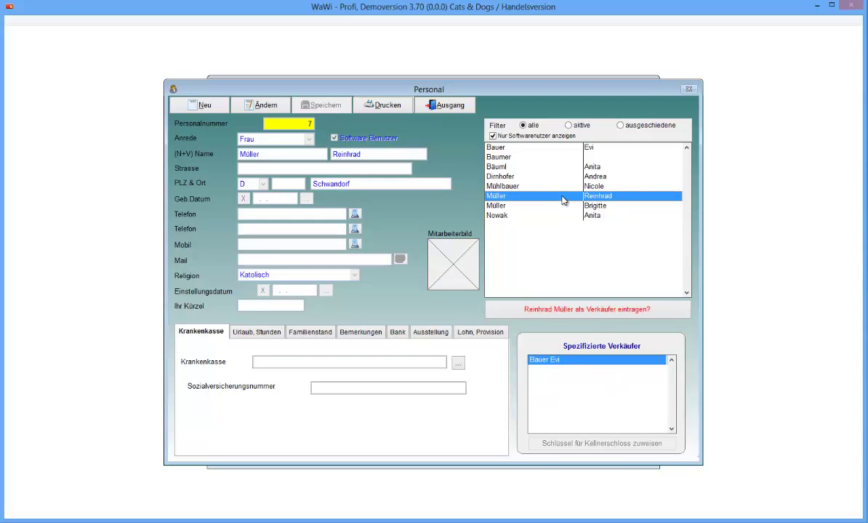
pyautogui.click(550, 312)
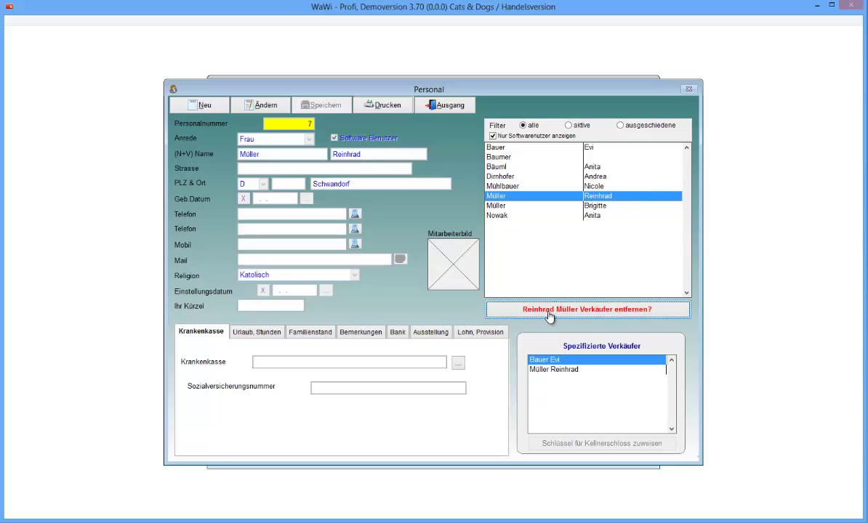
pyautogui.click(558, 370)
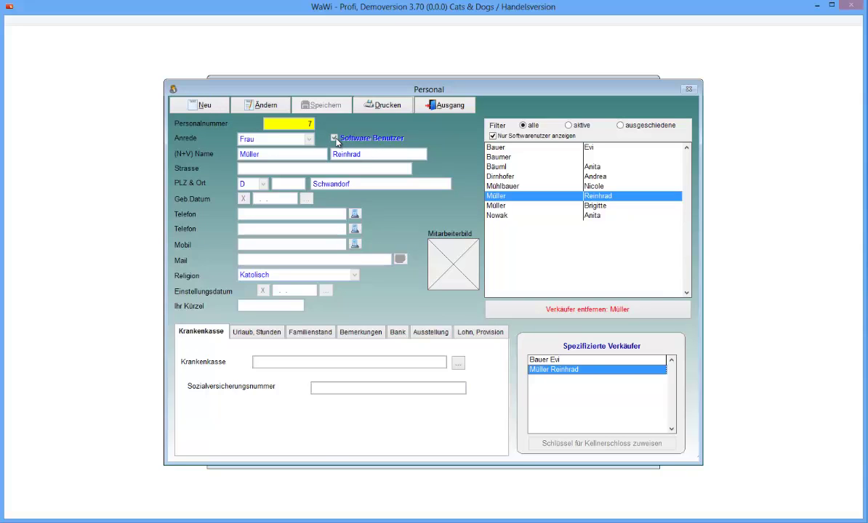
pyautogui.click(515, 199)
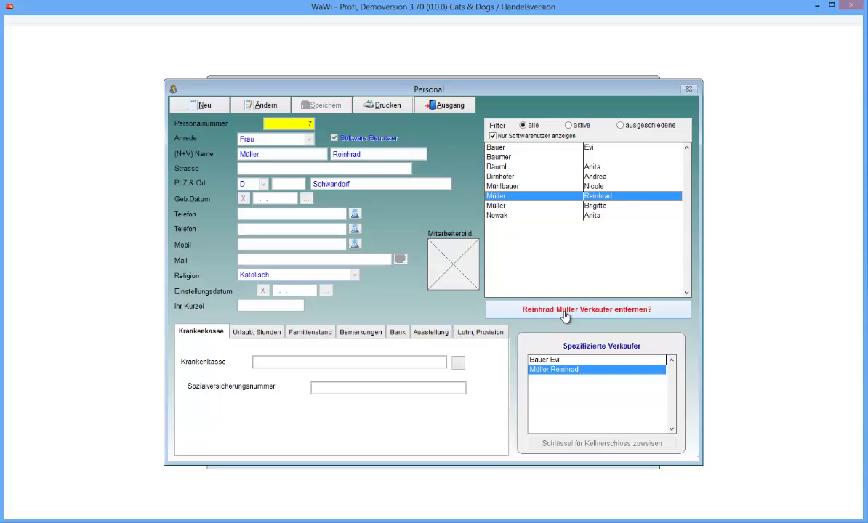
pyautogui.click(433, 109)
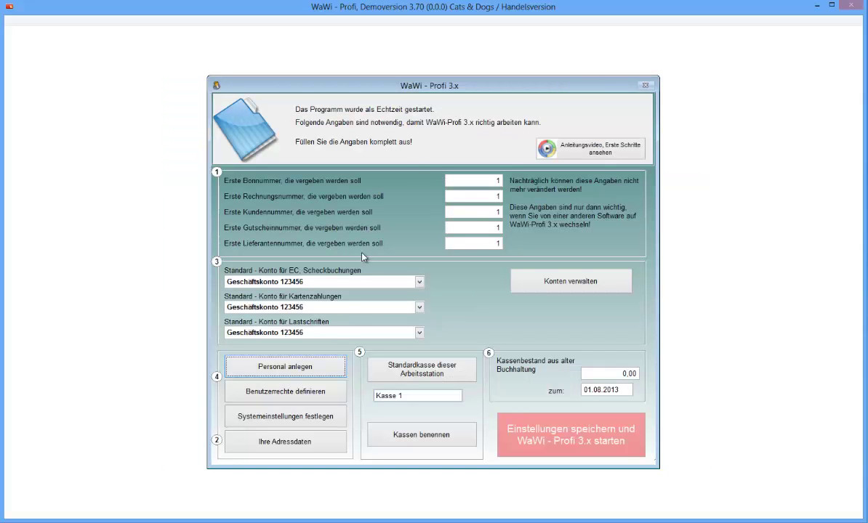
# Step: Grant the new employee all administrative and statistics rights in Benutzerrechte and apply them
pyautogui.click(283, 389)
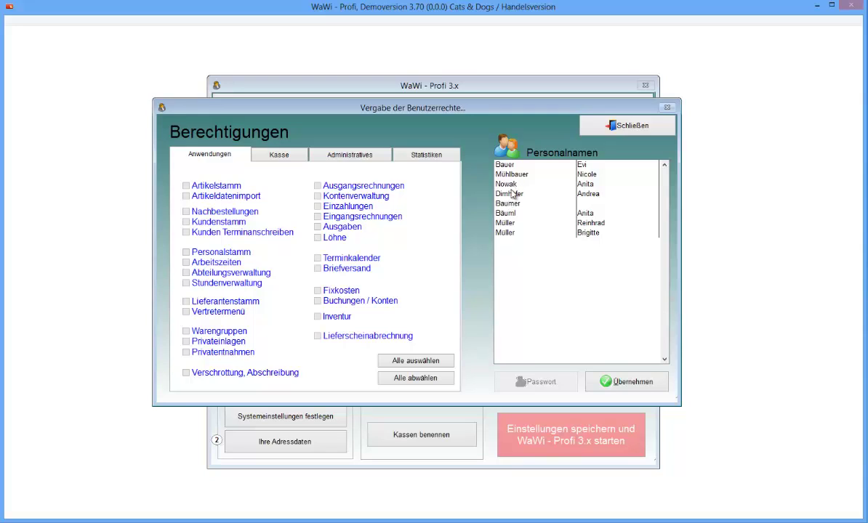
pyautogui.click(510, 224)
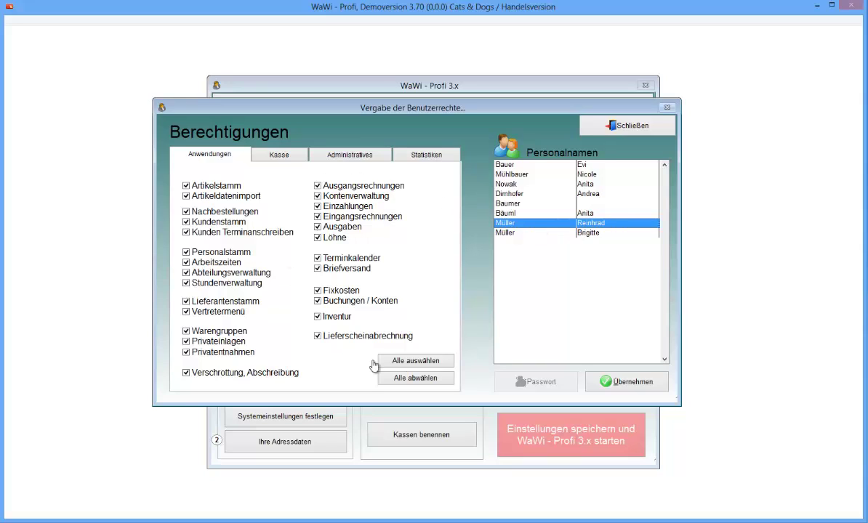
pyautogui.click(261, 151)
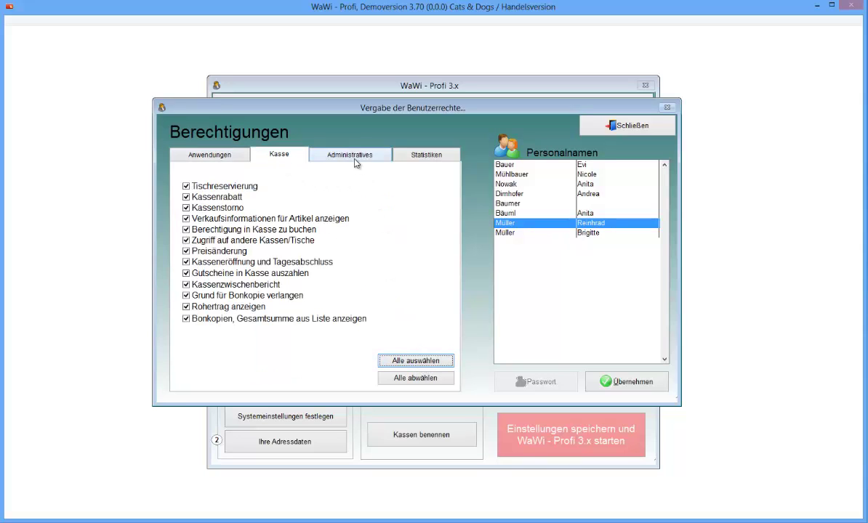
pyautogui.click(333, 151)
pyautogui.click(401, 365)
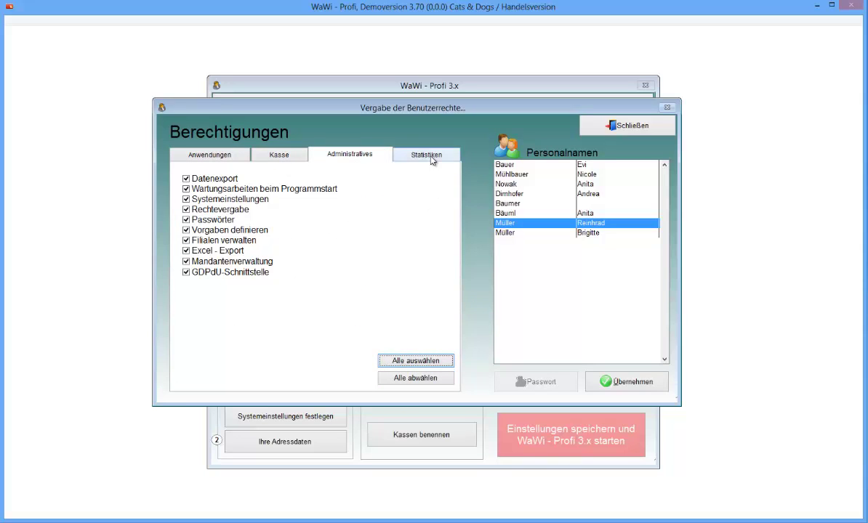
pyautogui.click(404, 151)
pyautogui.click(426, 366)
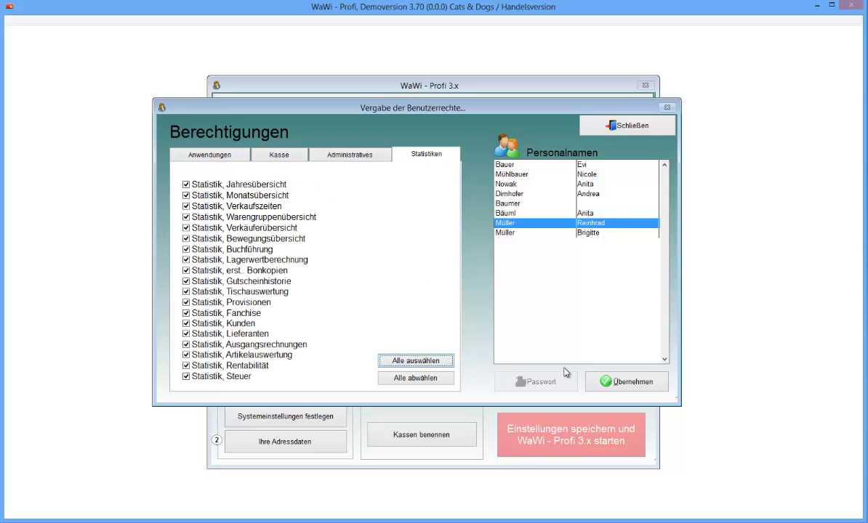
pyautogui.click(610, 379)
pyautogui.click(623, 130)
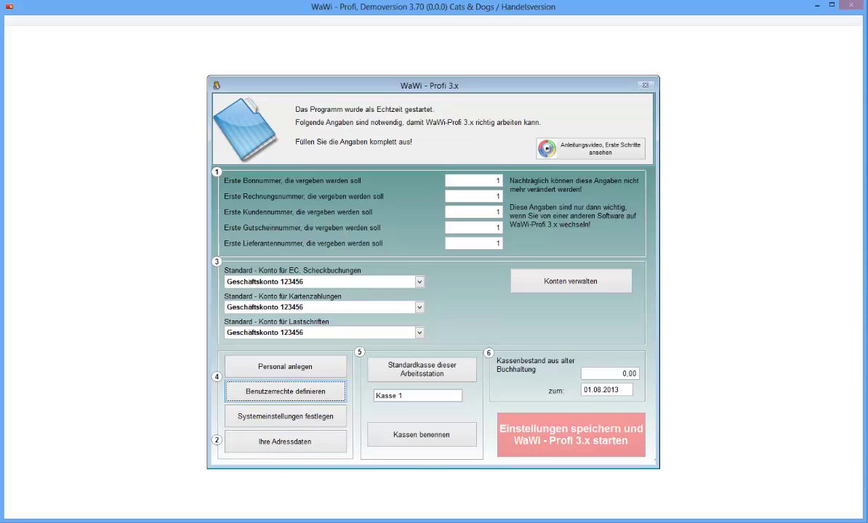
# Step: Check the company address in Ihre Adressdaten and confirm with OK & Ausgang
pyautogui.click(285, 441)
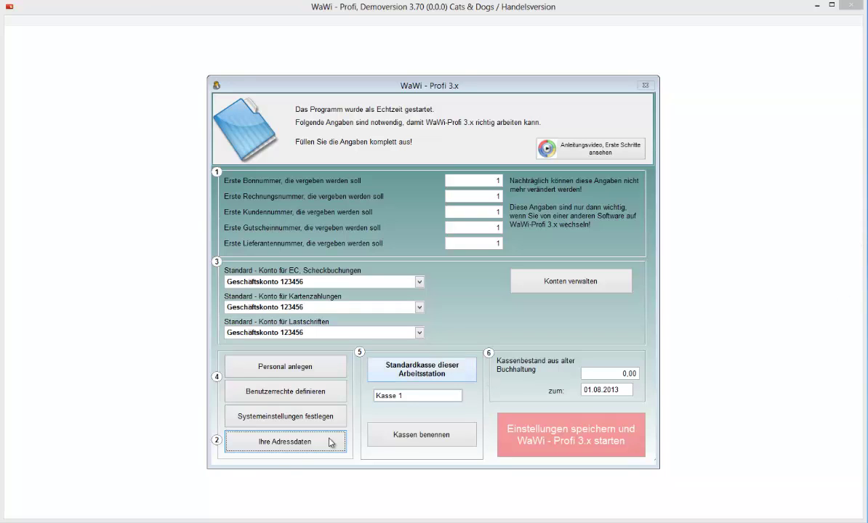
pyautogui.click(285, 442)
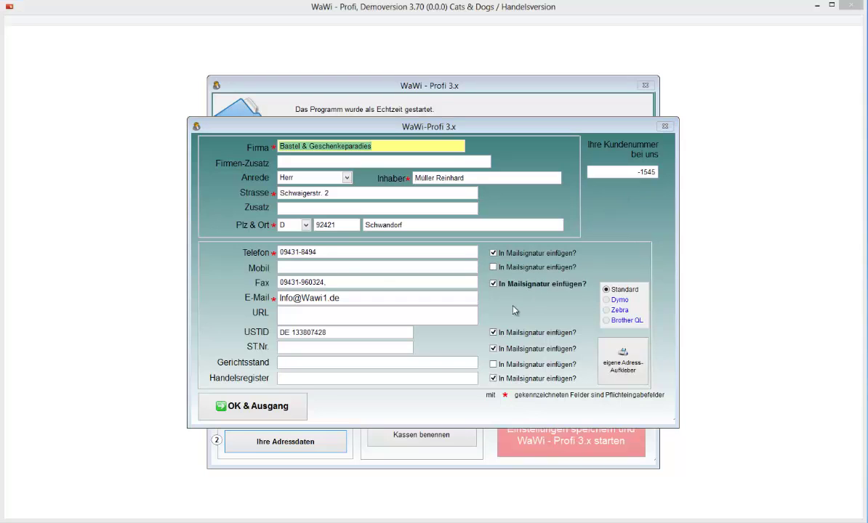
pyautogui.click(256, 406)
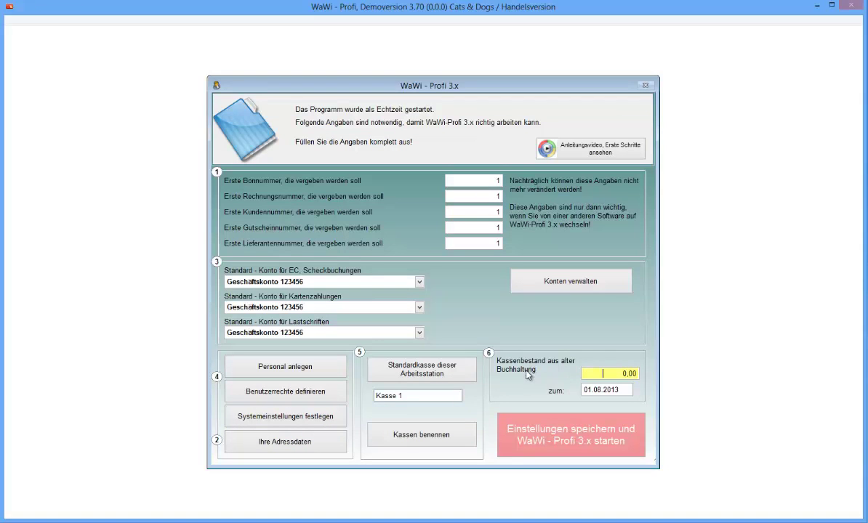
# Step: Keep the old cash balance at 0.00 as of 01.08.2013, save and start, confirming both prompts
pyautogui.press('Tab')
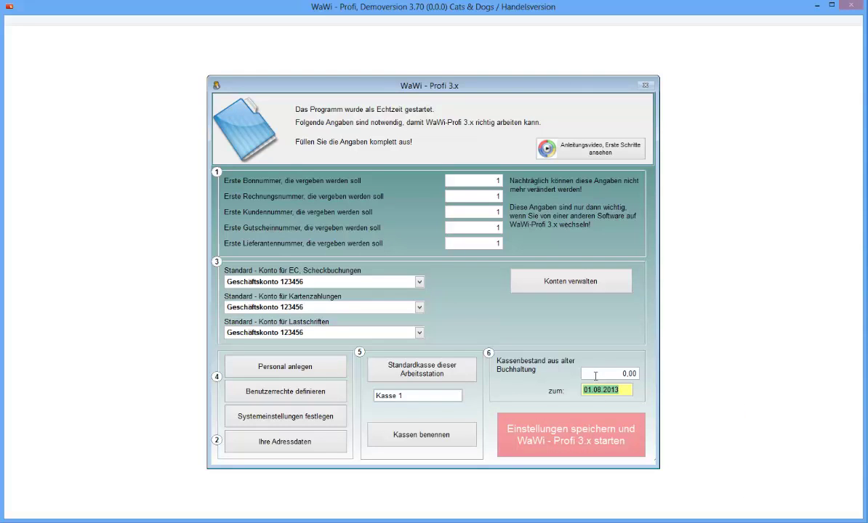
pyautogui.click(595, 375)
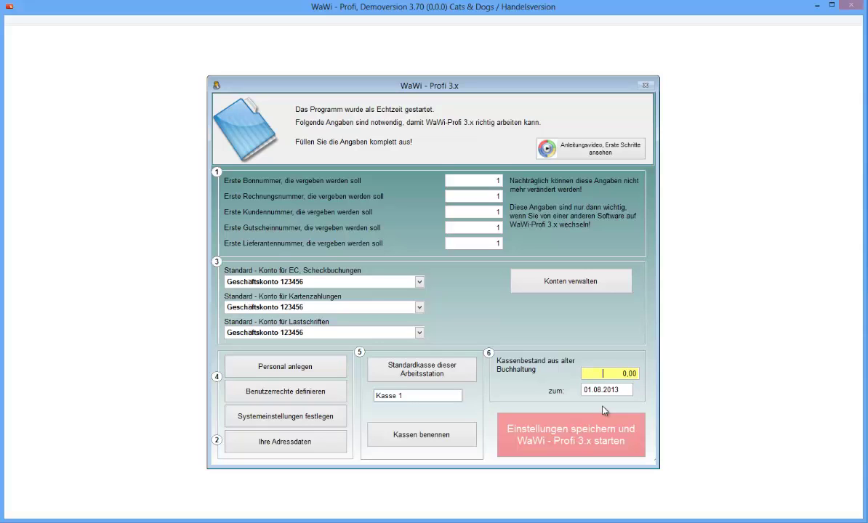
pyautogui.click(591, 444)
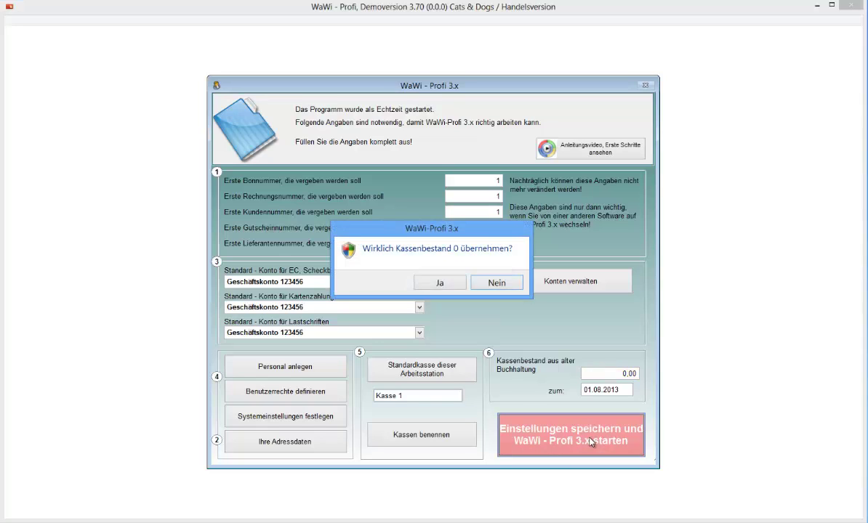
pyautogui.click(439, 284)
pyautogui.click(440, 291)
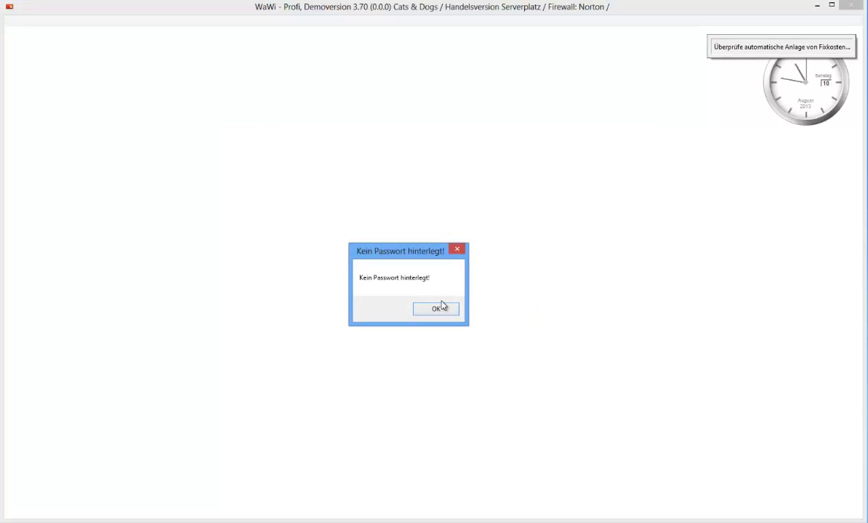
# Step: Dismiss the 'Kein Passwort hinterlegt!' notice and log in as the new staff user
pyautogui.click(442, 310)
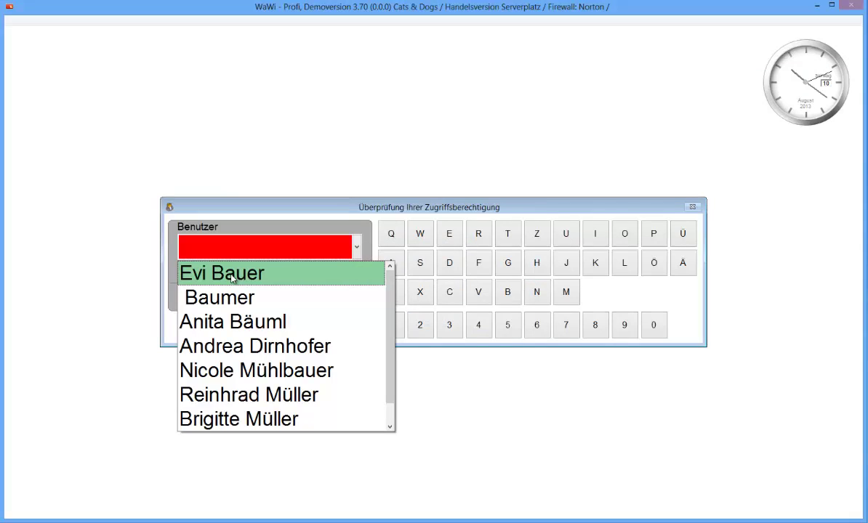
pyautogui.click(252, 397)
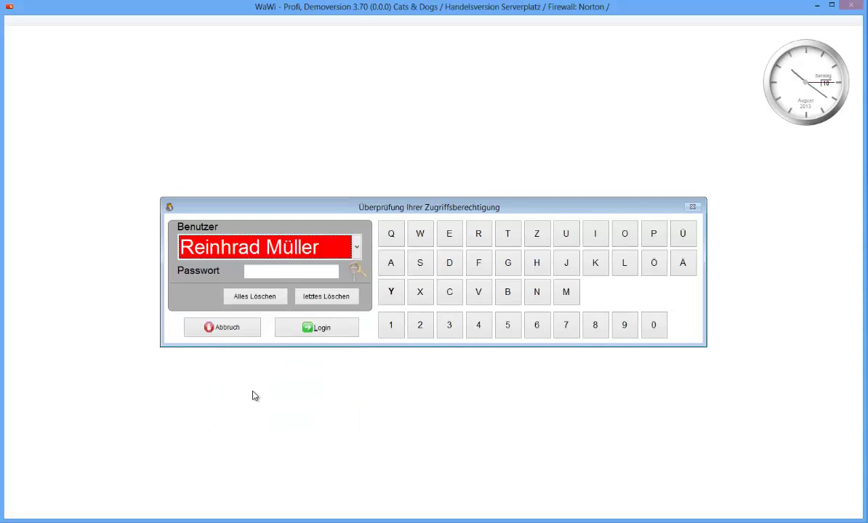
pyautogui.click(327, 331)
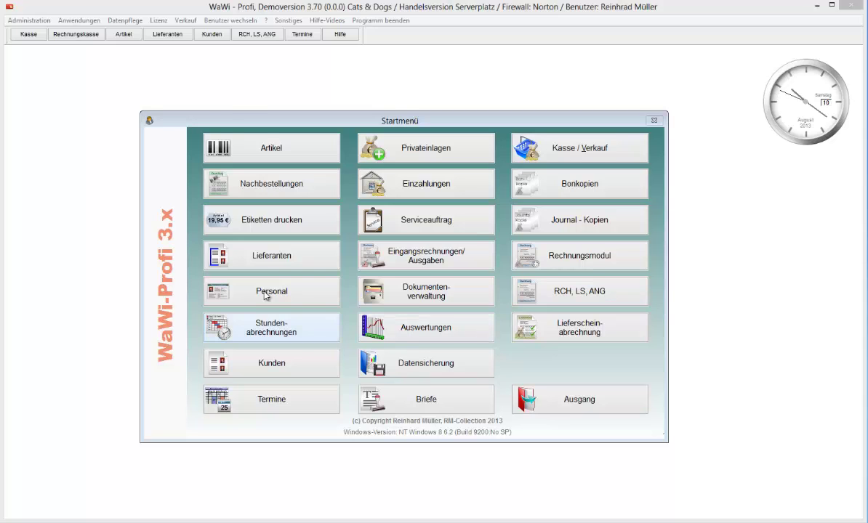
pyautogui.click(267, 142)
# Step: Open Anwendungen > Buchhaltung > Buchungen and move the Konten und Buchungen window up-left
pyautogui.click(80, 21)
pyautogui.moveTo(113, 139)
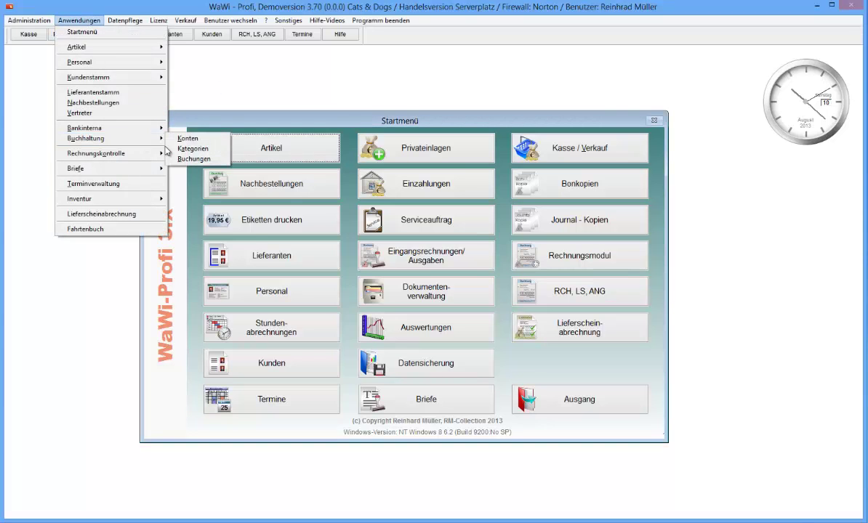
pyautogui.click(182, 157)
pyautogui.moveTo(342, 147); pyautogui.dragTo(270, 85)
# Step: Check the Kasse 1 account, return to Geschäftskonto, and edit its opening balance
pyautogui.click(310, 140)
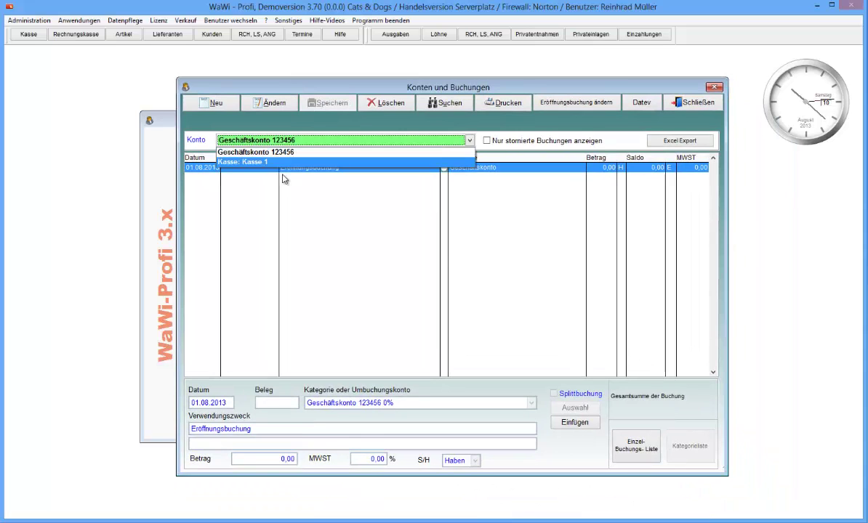
pyautogui.click(284, 159)
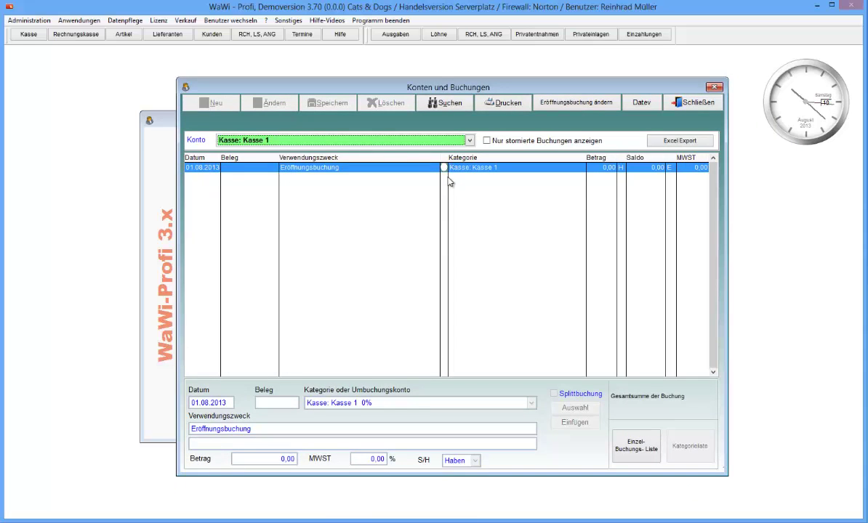
pyautogui.click(375, 141)
pyautogui.click(309, 153)
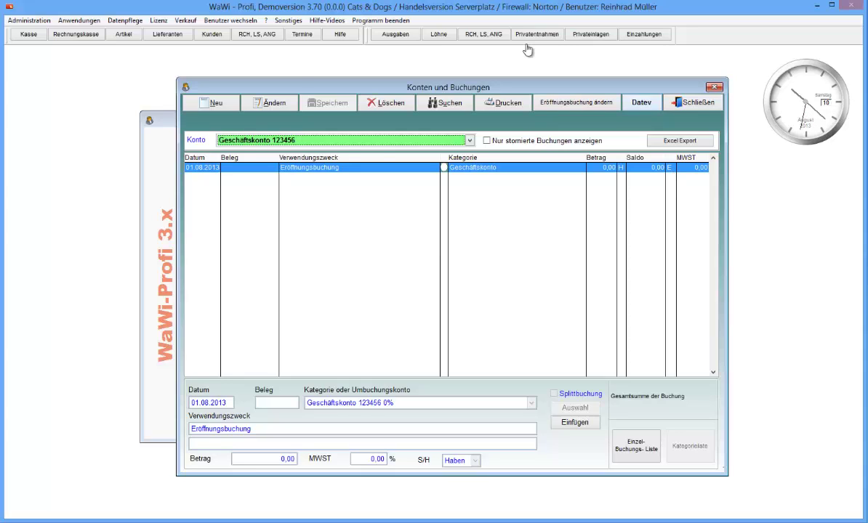
pyautogui.click(561, 106)
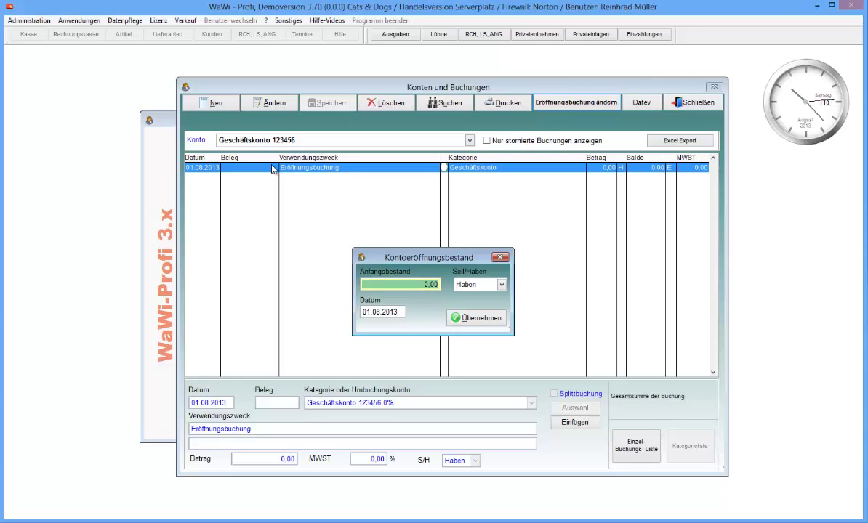
# Step: Accept the Geschäftskonto opening balance of 0,00 Haben dated 01.08.2013
pyautogui.click(393, 284)
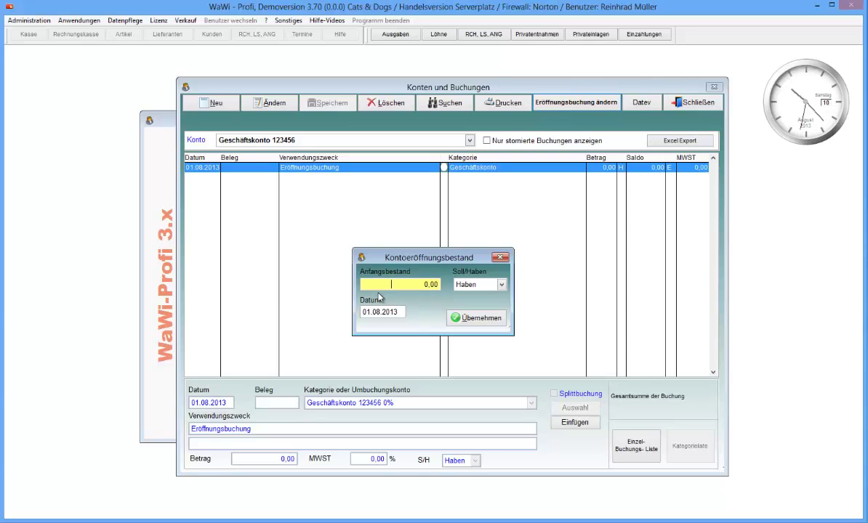
pyautogui.click(467, 317)
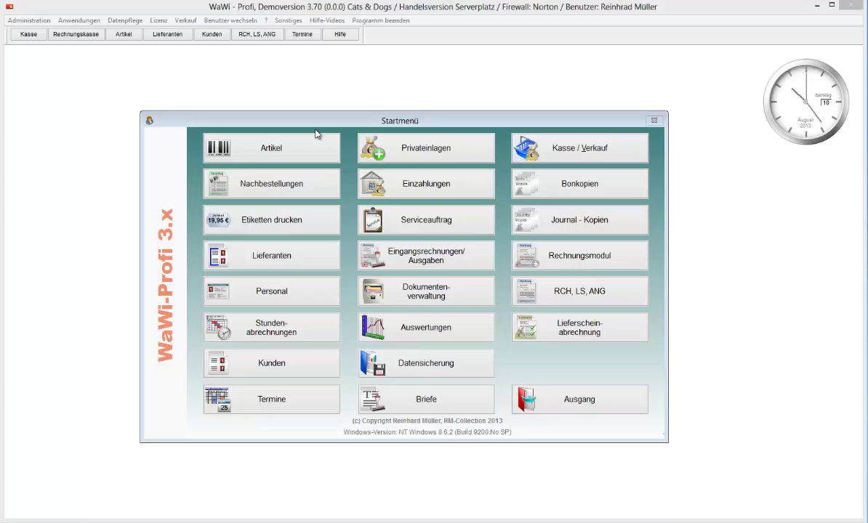
# Step: Open Artikelstamm, browse several articles up to 168 Polstersessel beige, then close it
pyautogui.click(306, 143)
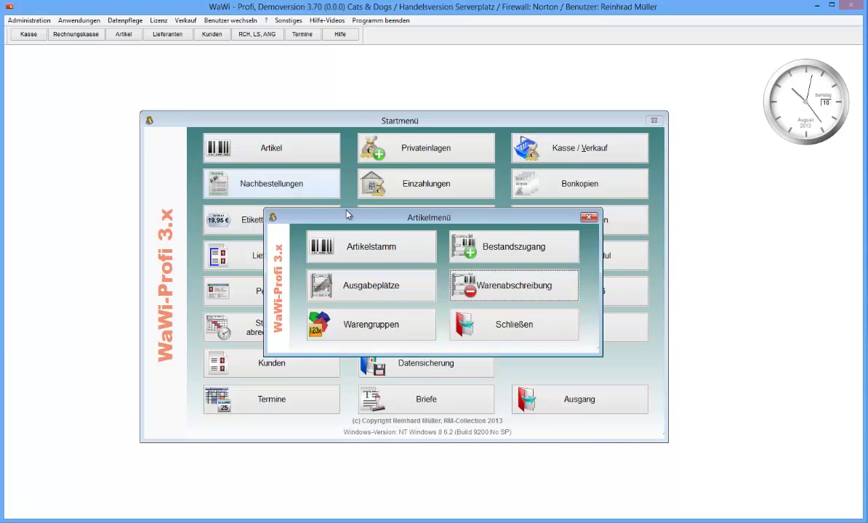
pyautogui.click(368, 245)
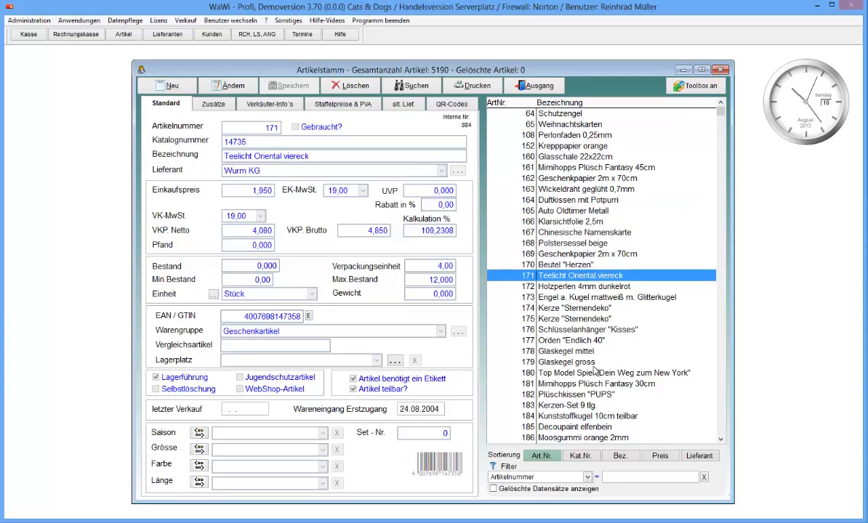
pyautogui.click(581, 361)
pyautogui.click(581, 416)
pyautogui.click(581, 286)
pyautogui.click(581, 243)
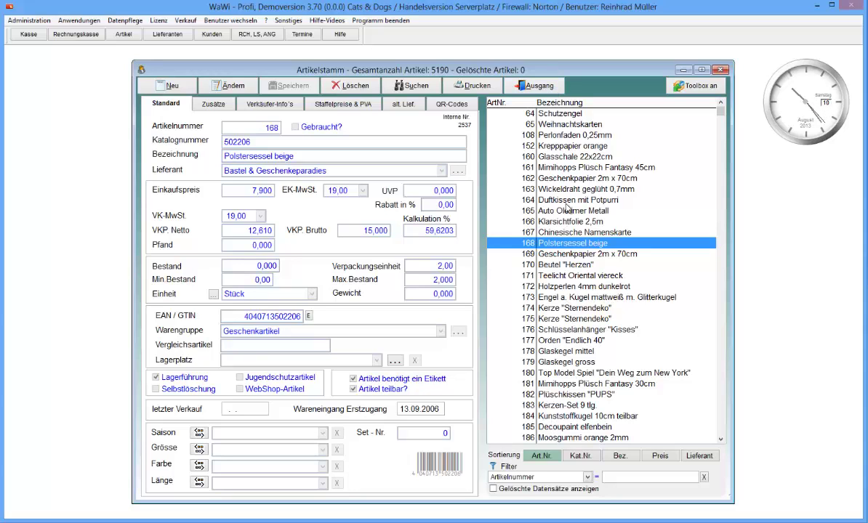
pyautogui.click(516, 85)
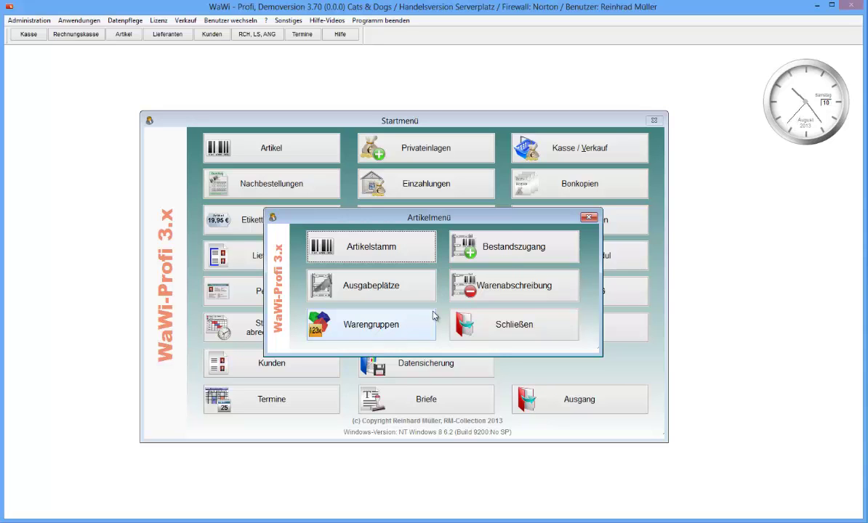
# Step: Look at the Lieferanten menu, then reopen Artikelstamm on article 162 Geschenkpapier 2m x 70cm
pyautogui.click(488, 317)
pyautogui.click(303, 265)
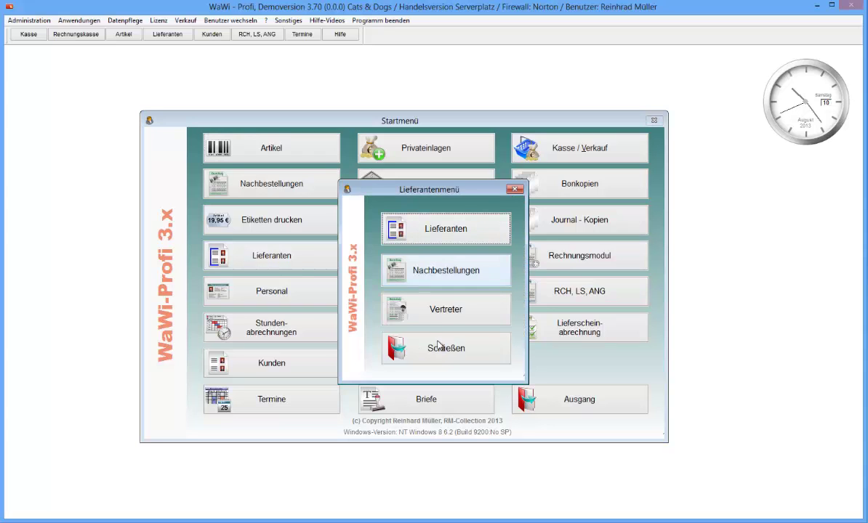
pyautogui.click(410, 350)
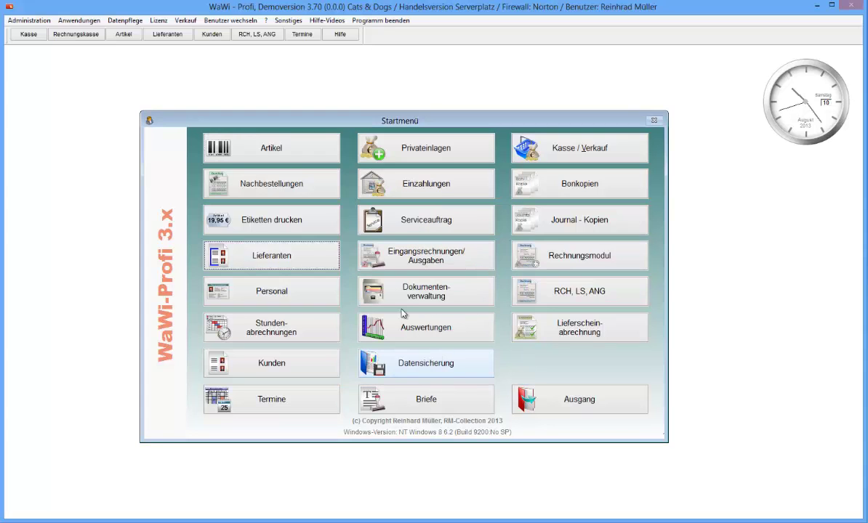
pyautogui.click(297, 158)
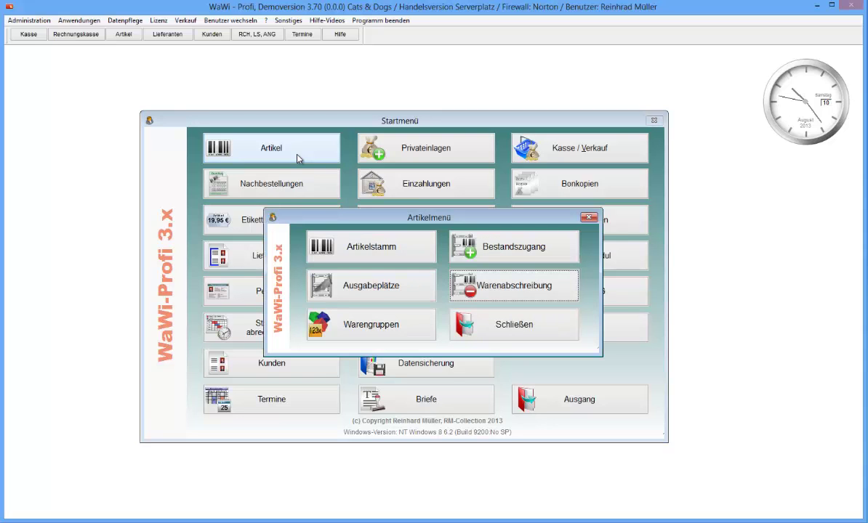
pyautogui.click(371, 262)
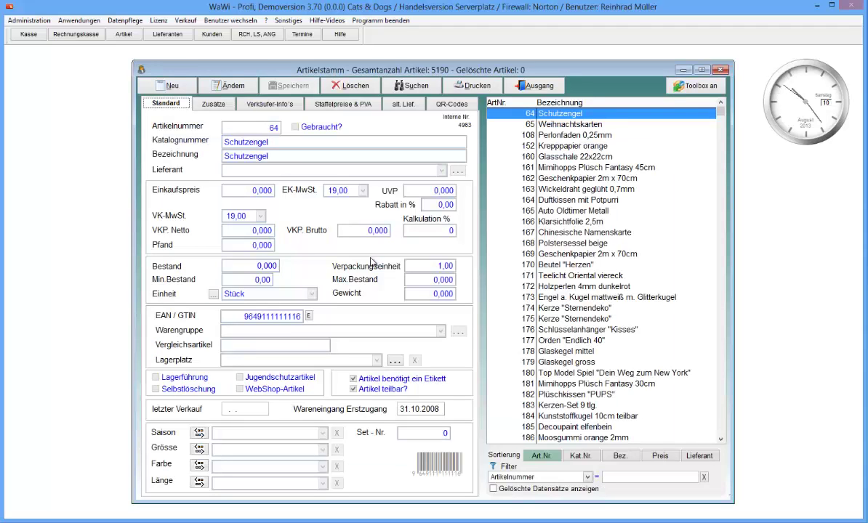
pyautogui.click(520, 178)
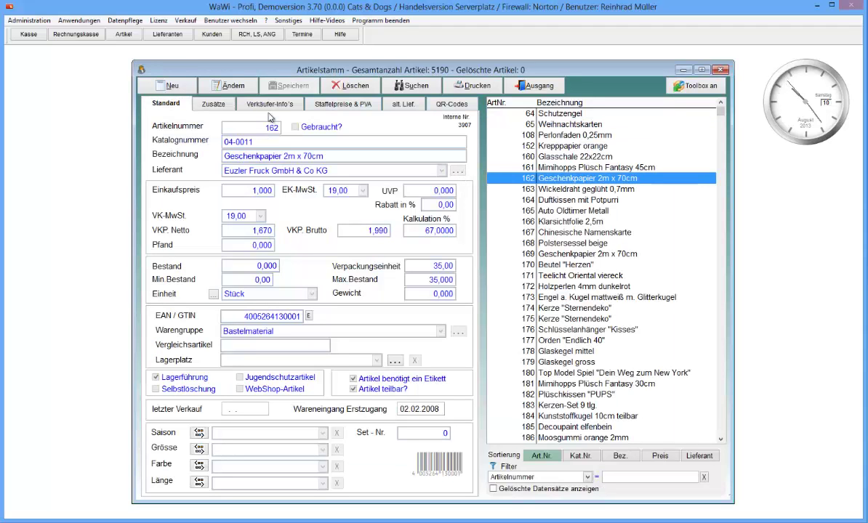